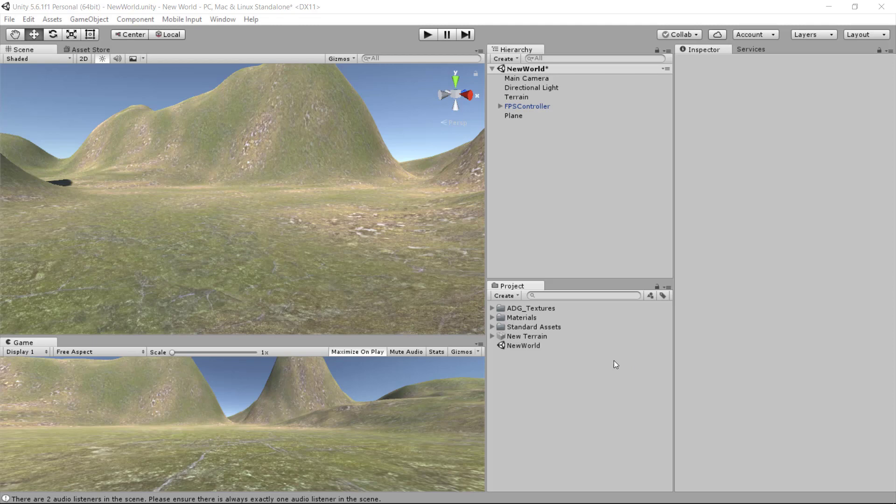
- Switch to the 3D Models folder and import the barrel, crate, stairs, tower and wall FBX files into the Unity project's assets
key("alt+Tab")
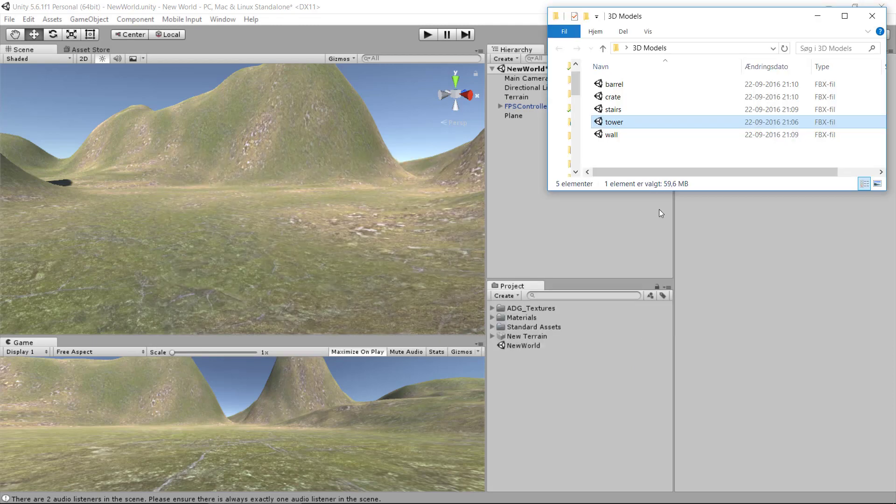
left_click_drag(726, 18, 730, 16)
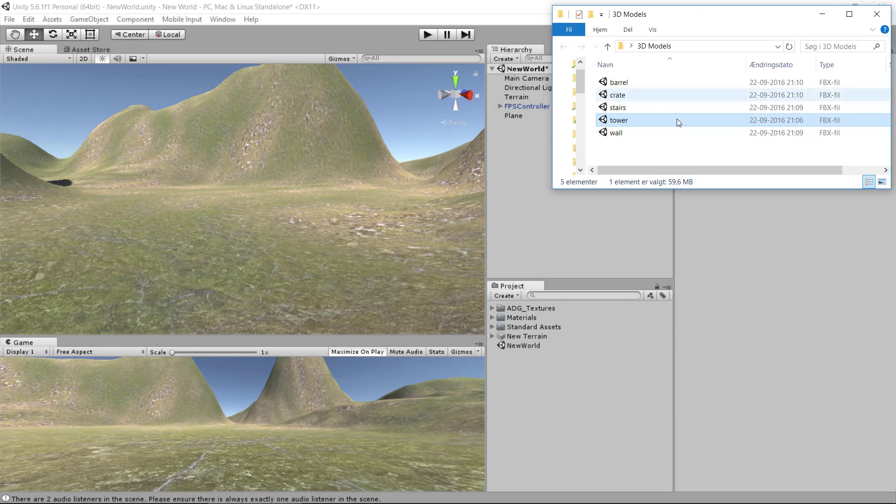
left_click(641, 84)
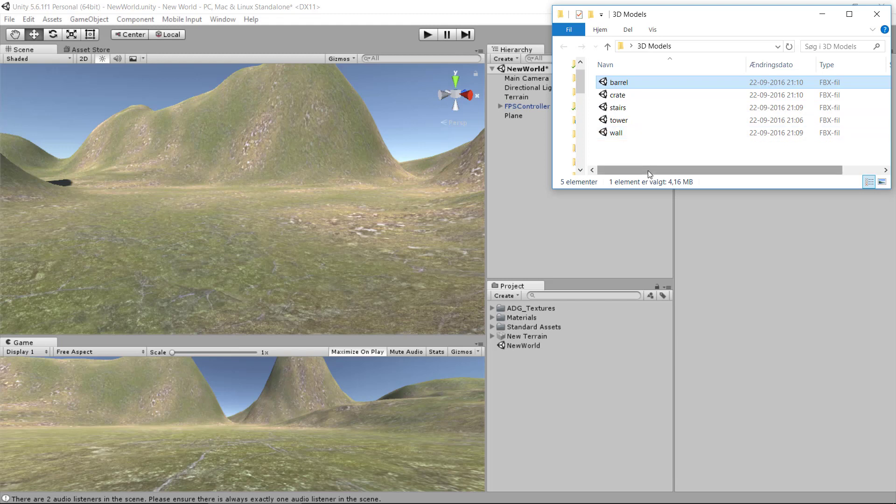
left_click_drag(648, 169, 686, 171)
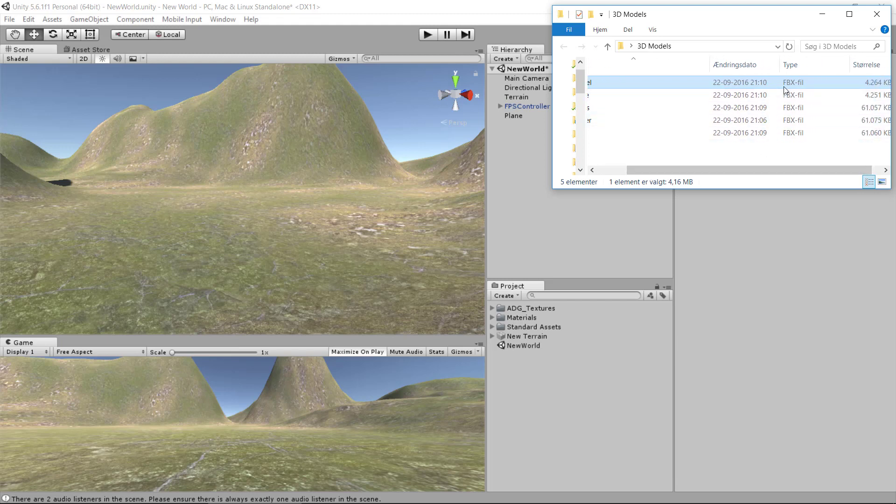
left_click_drag(756, 169, 677, 165)
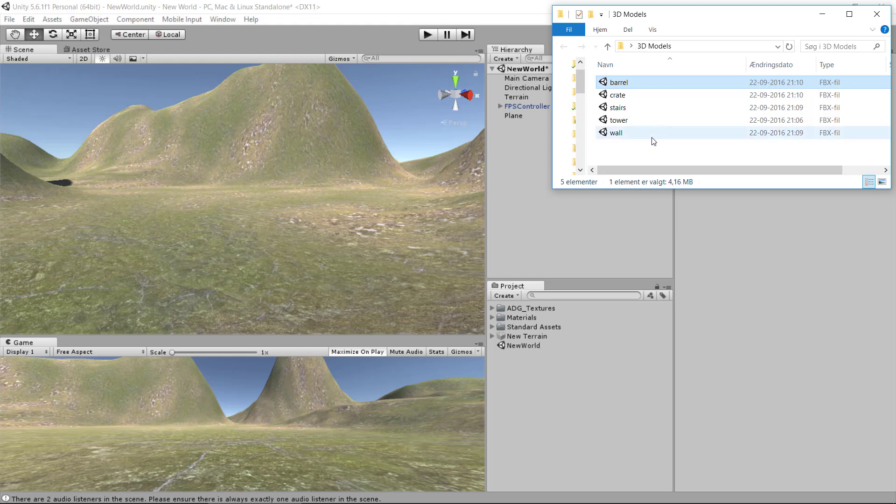
left_click(622, 136, "shift")
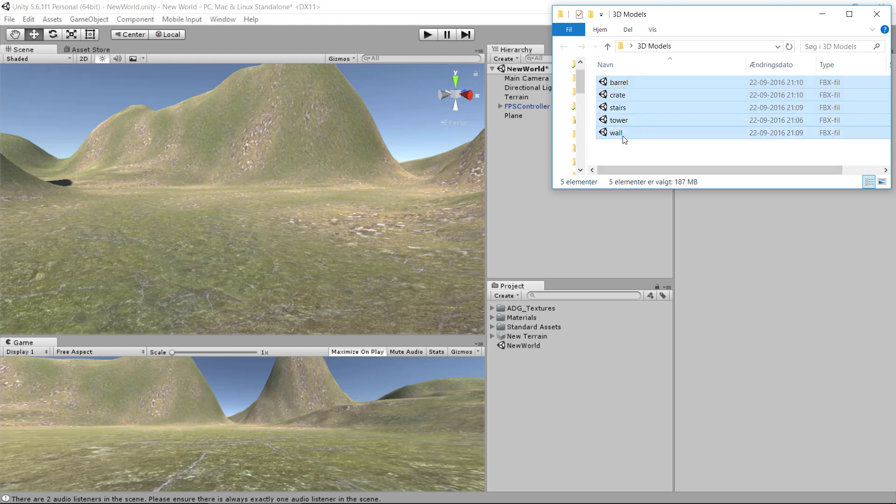
left_click_drag(624, 139, 552, 387)
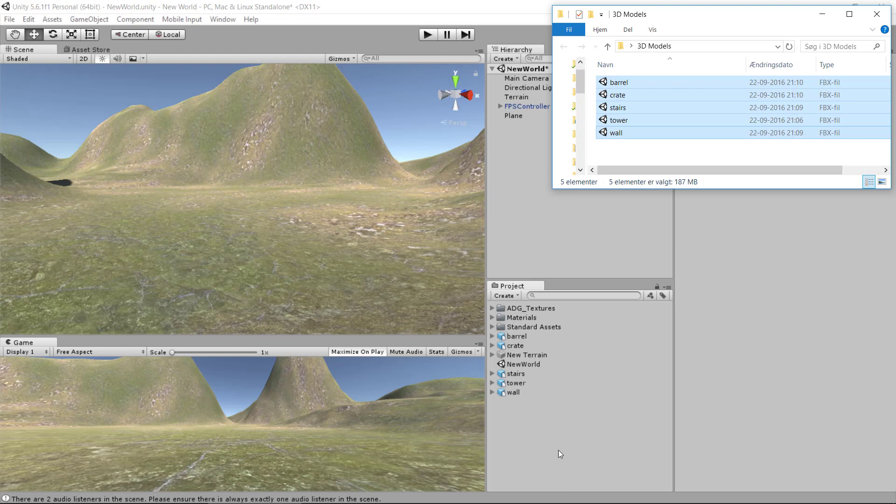
left_click(557, 437)
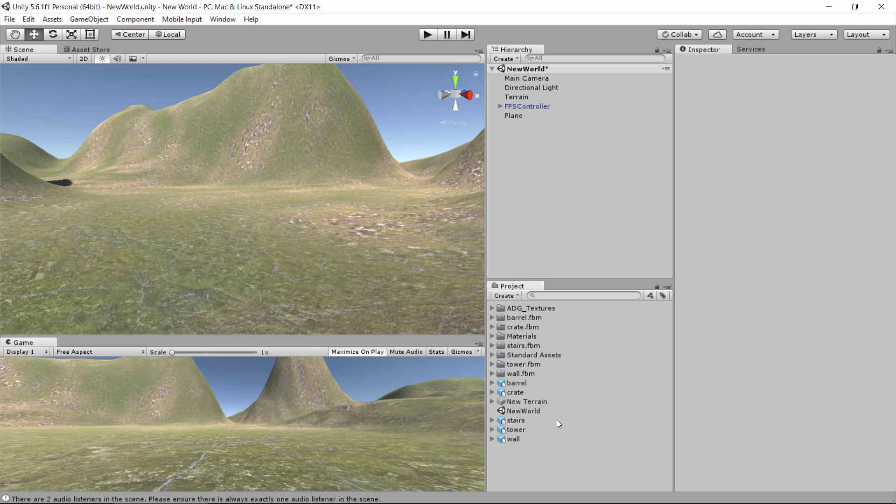
- Preview the imported barrel, crate, stairs, tower and wall models one after another
left_click(516, 382)
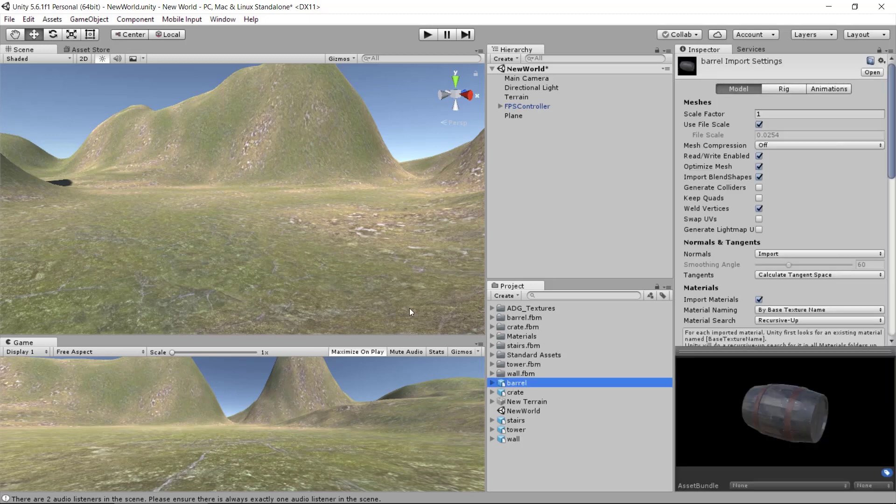
left_click(513, 393)
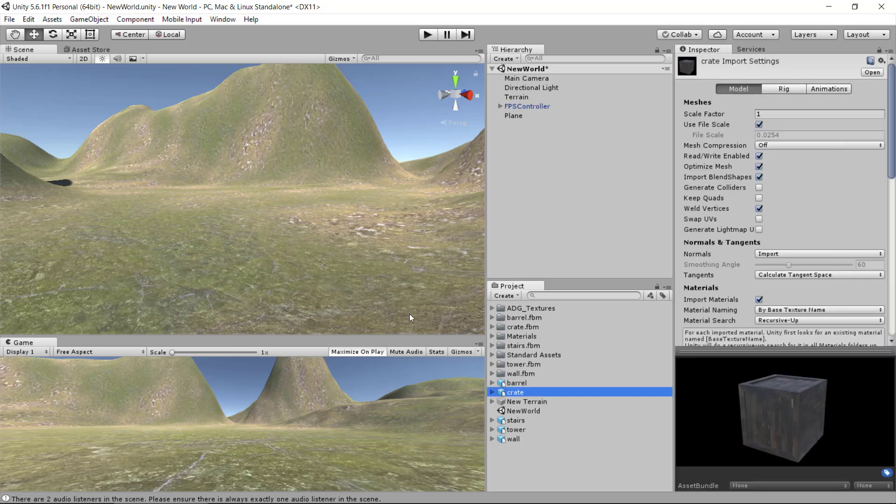
left_click(513, 421)
left_click(513, 430)
left_click(512, 439)
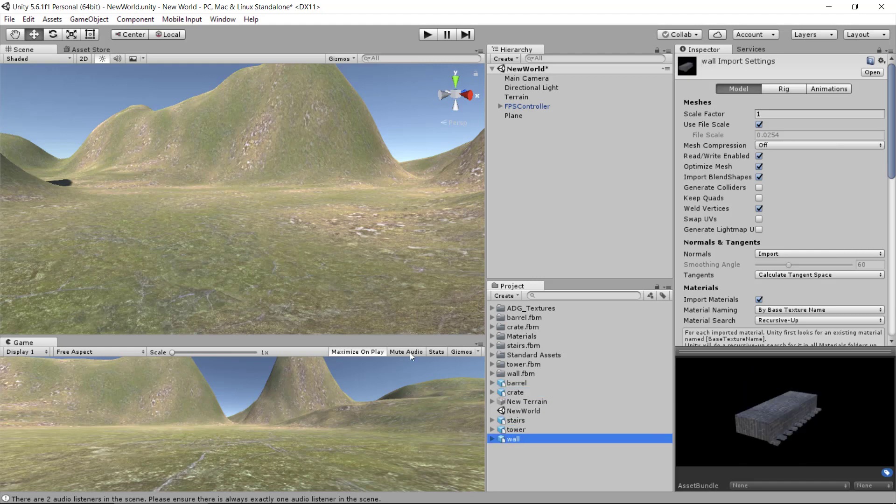
left_click(511, 382)
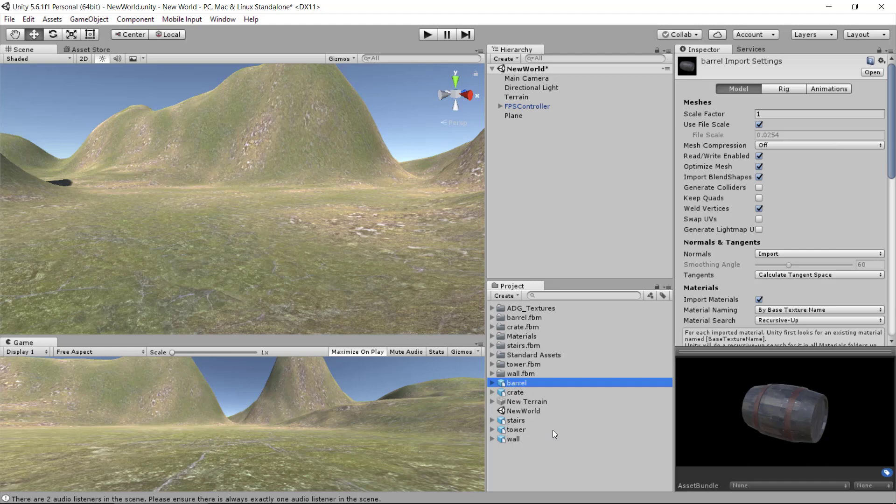
left_click(532, 448)
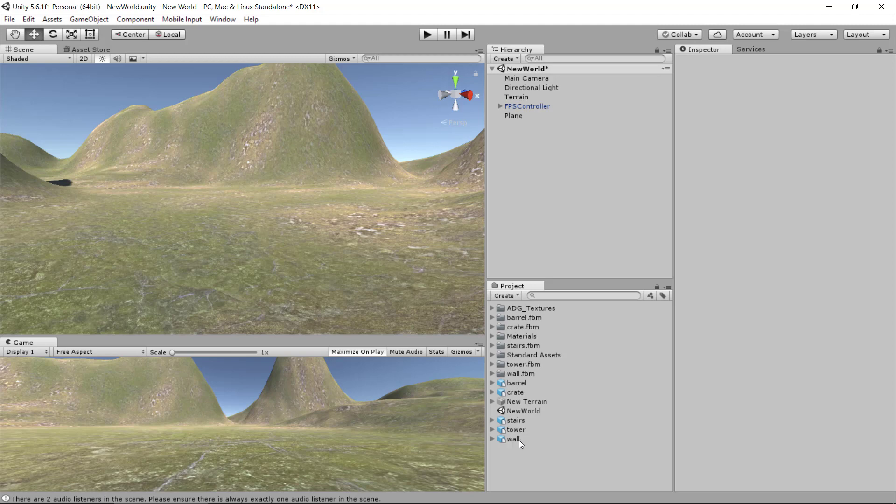
- Place the wall model on the grassy plain in the scene, at about X 387.8, Y 3.8, Z 221.9
left_click_drag(513, 439, 241, 245)
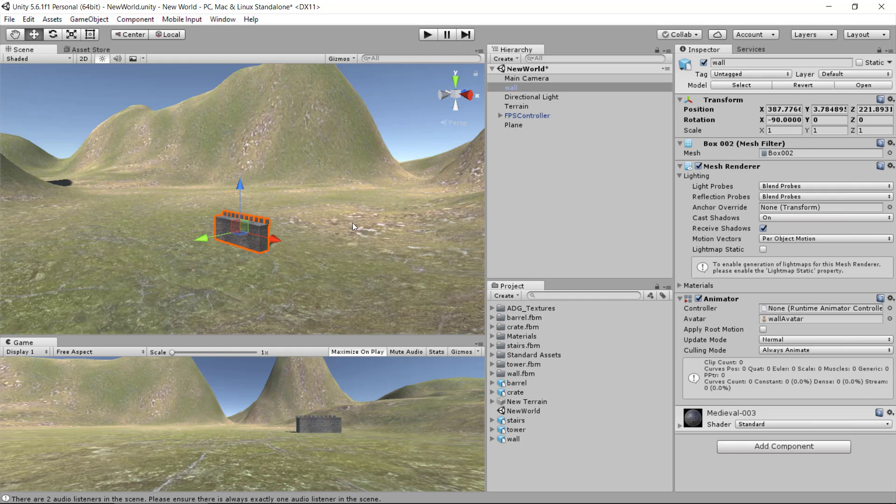
right_click(525, 172)
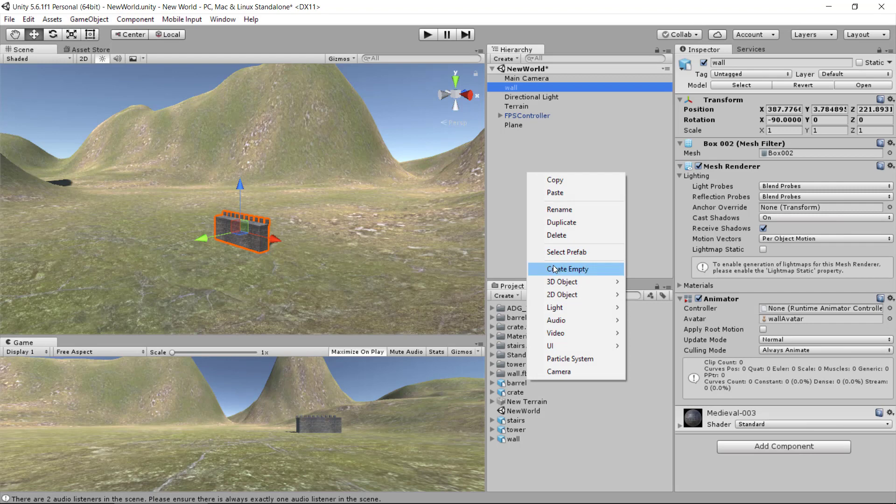
left_click(506, 142)
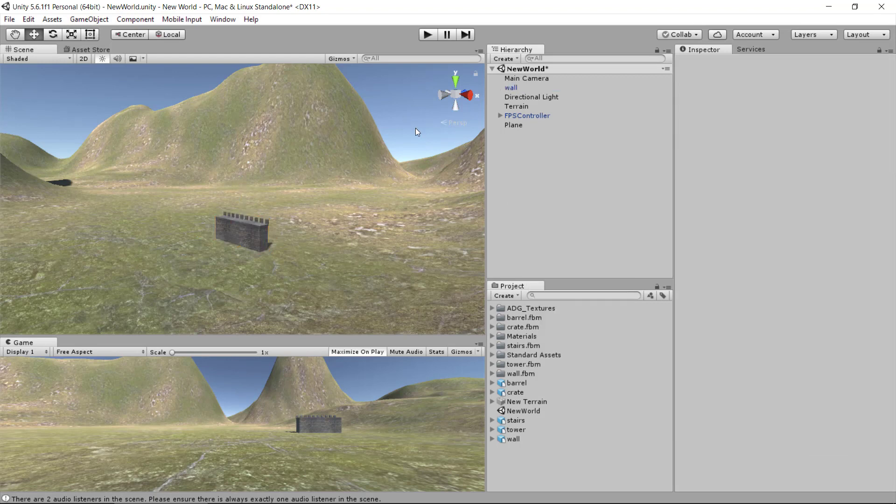
- Create an empty game object at the root of the scene and rename it Castle
right_click(520, 161)
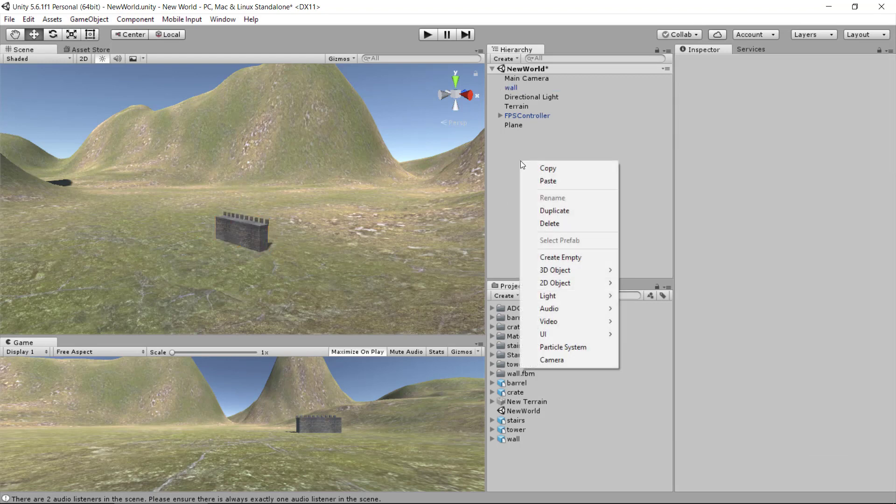
left_click(541, 256)
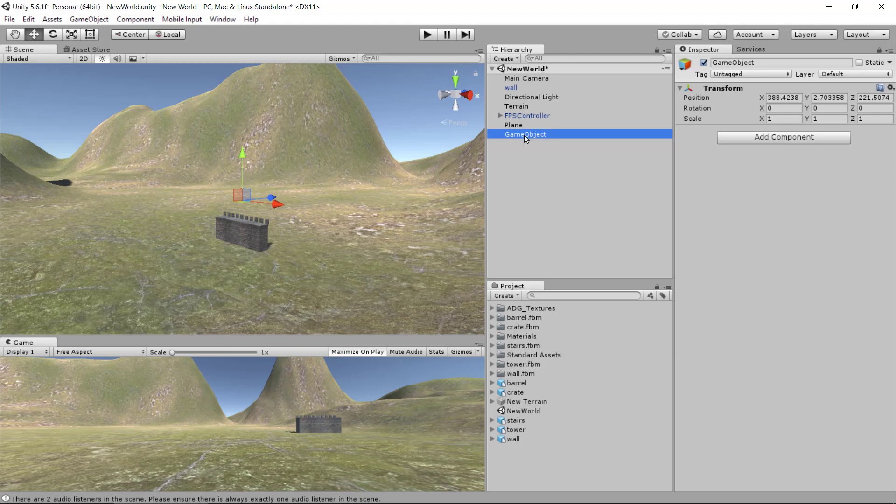
key("F2")
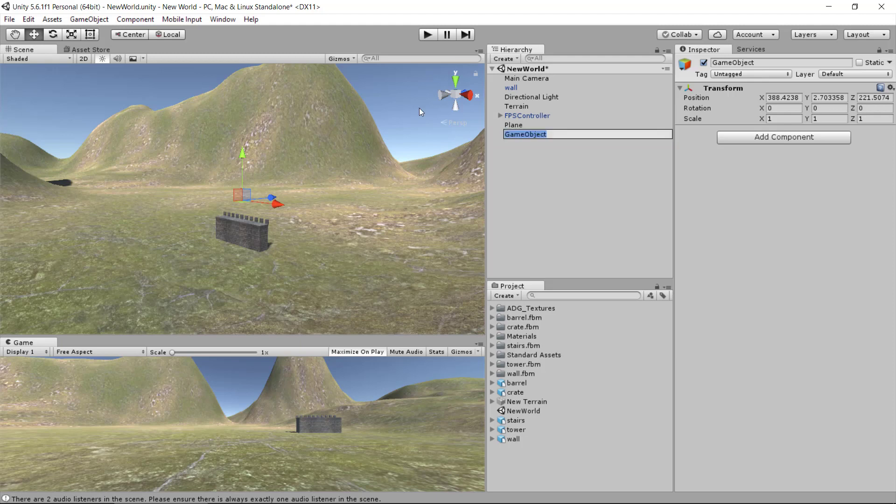
type("Castle")
key("Return")
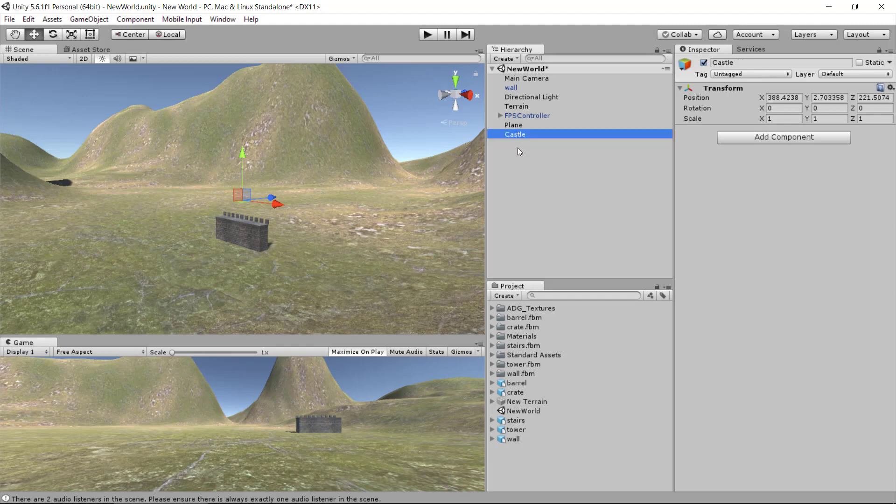
- Make the wall a child of the Castle object and inspect the transforms of both parent and child
left_click_drag(511, 87, 519, 136)
left_click(419, 136)
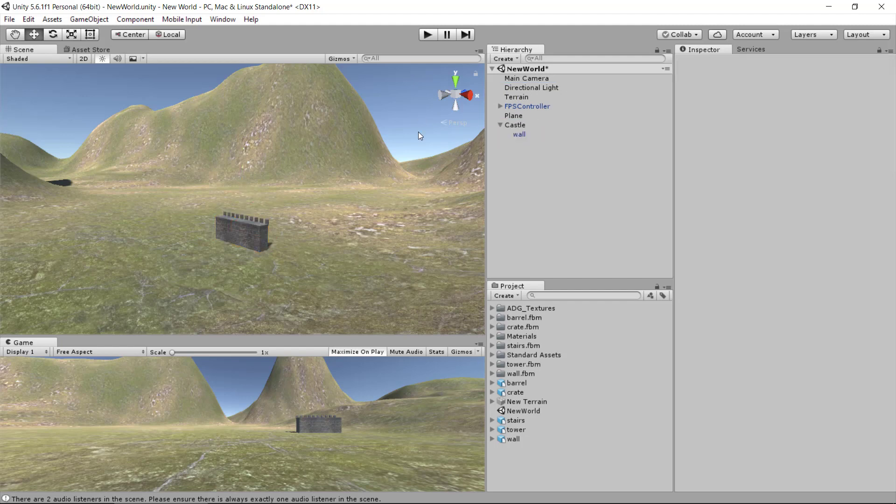
left_click(519, 133)
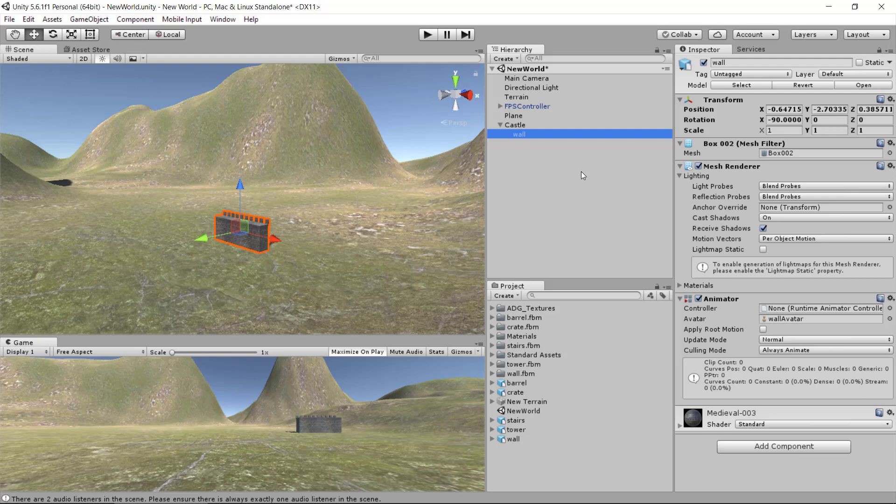
left_click(517, 124)
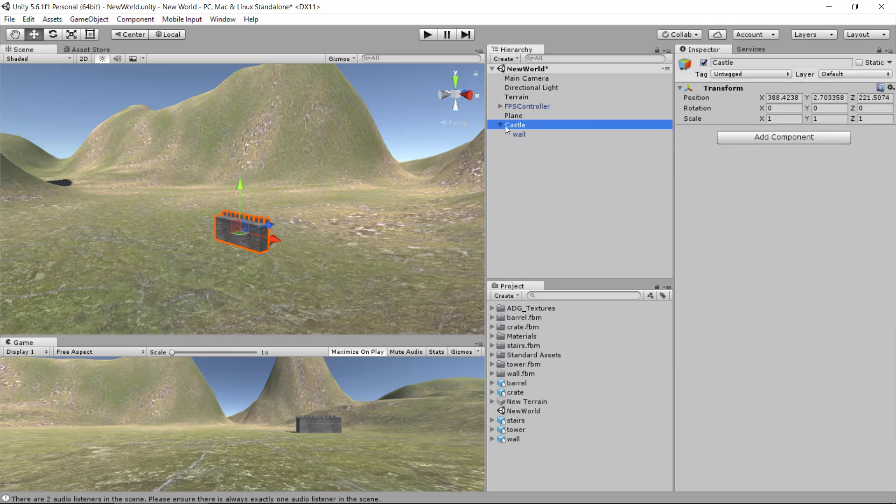
left_click(521, 135)
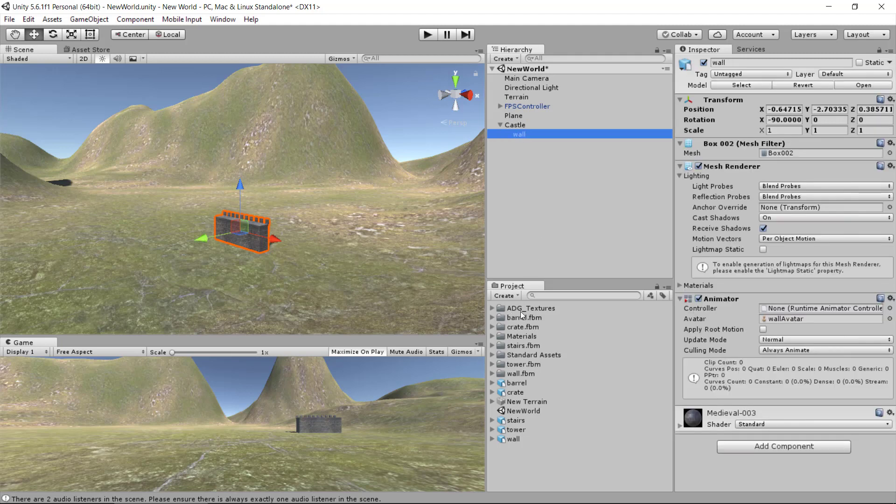
- Place the tower model in the scene and move it against the wall's end, at about X 390.16, Z 221.57
left_click(517, 428)
left_click_drag(517, 430, 222, 205)
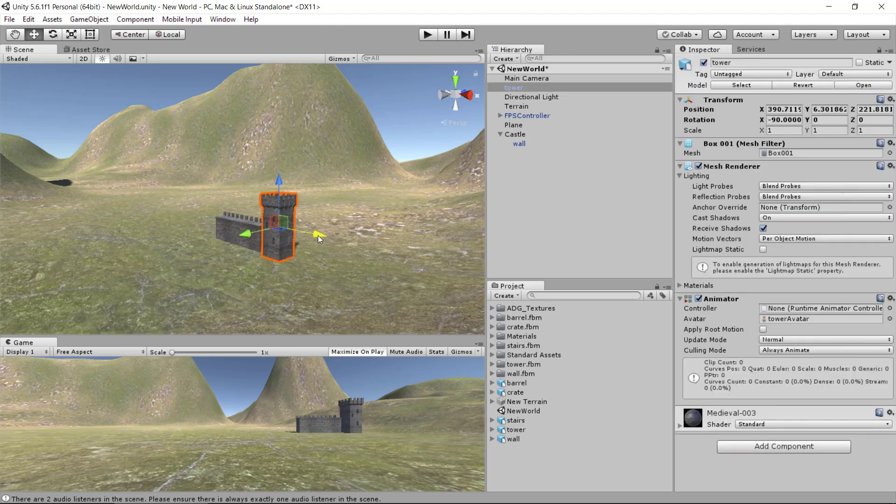
left_click_drag(317, 235, 245, 242)
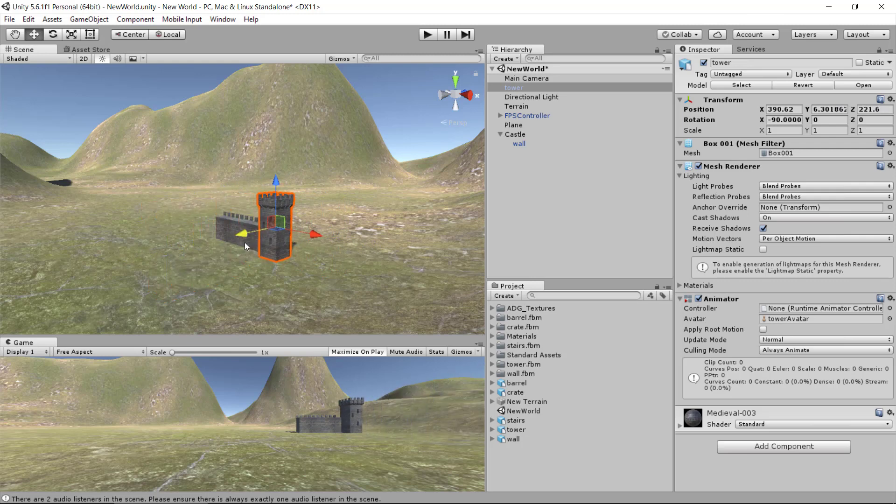
left_click_drag(314, 237, 244, 234)
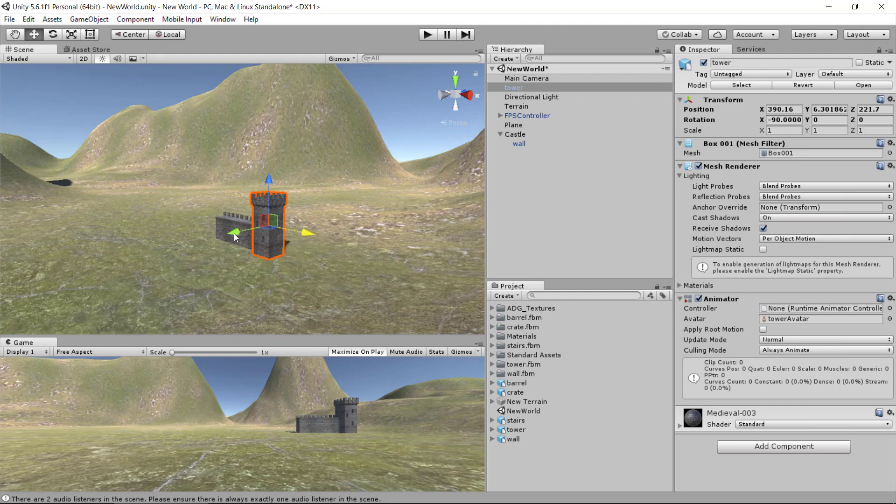
mouse_move(234, 234)
left_mouse_down()
mouse_move(188, 243)
mouse_move(225, 234)
left_mouse_up()
key("ctrl+z")
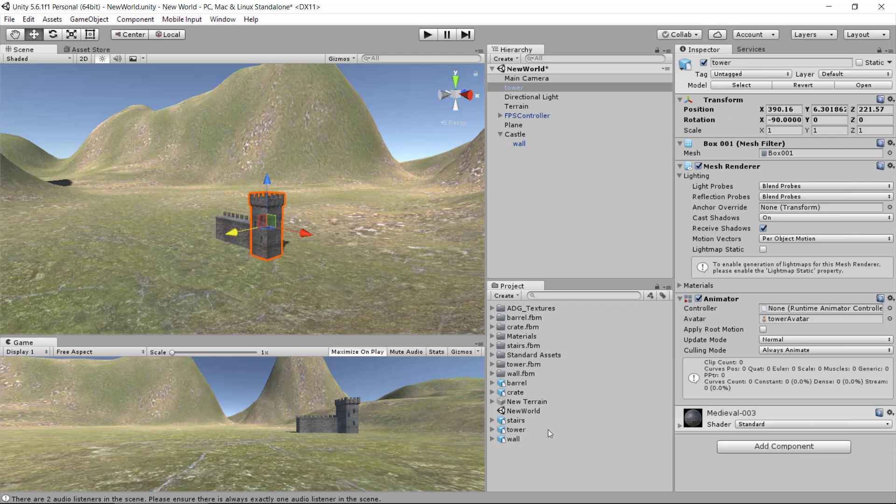
- Bring the wall and tower into a closer view and widen the Scene view area
scroll(294, 308, "up", 5)
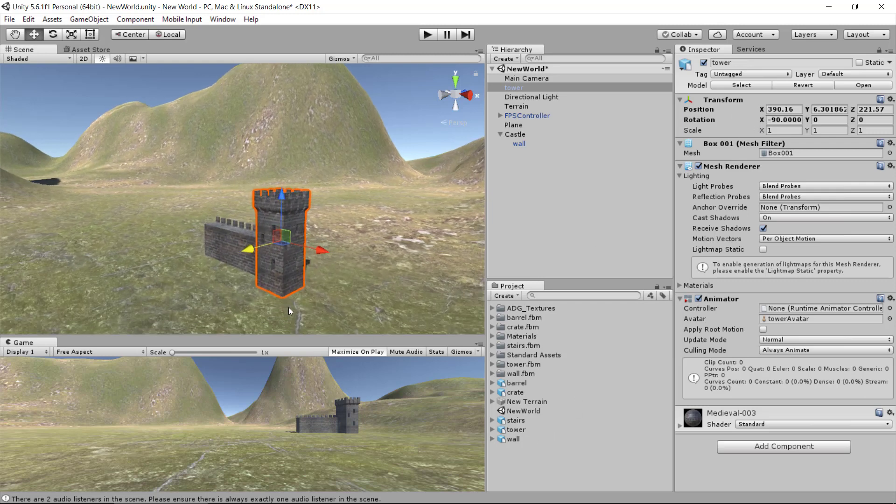
left_click(172, 225)
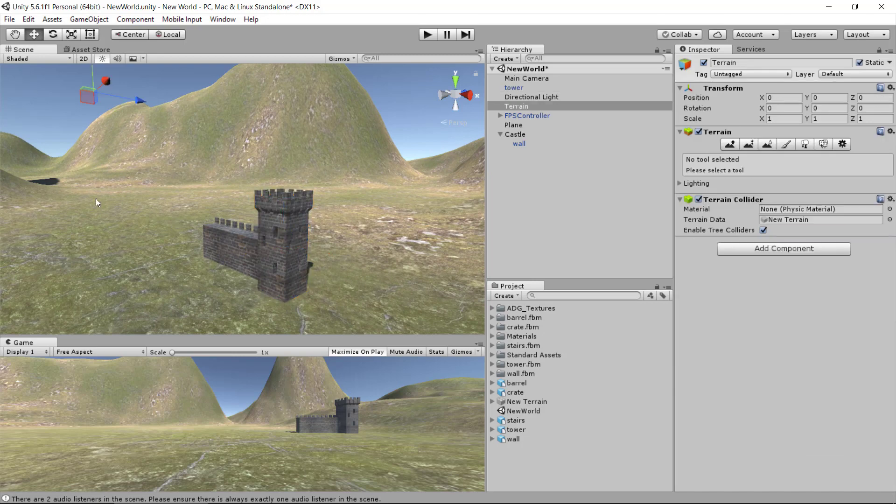
right_click_drag(96, 198, 130, 210)
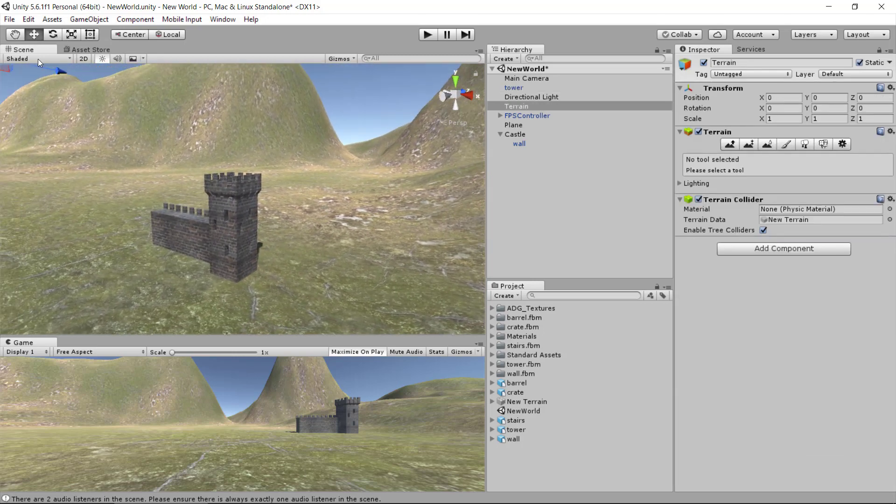
left_click(15, 32)
left_click_drag(113, 275, 175, 281, "alt")
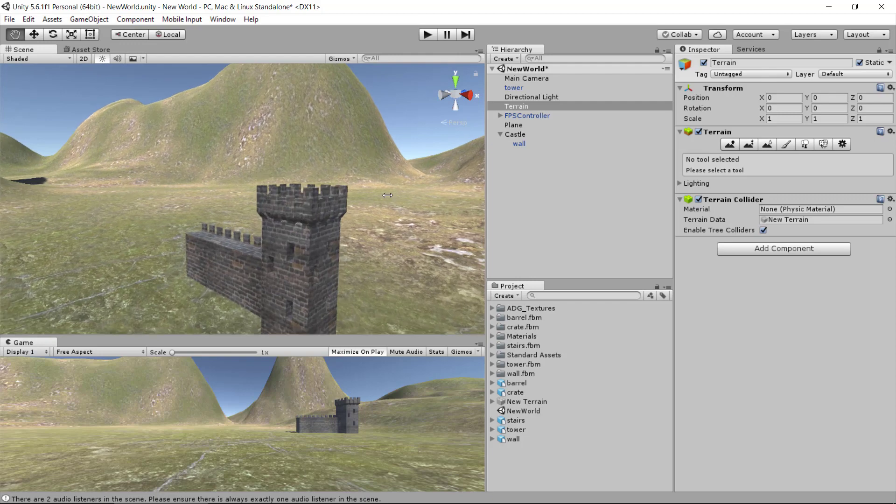
left_click_drag(486, 219, 565, 243)
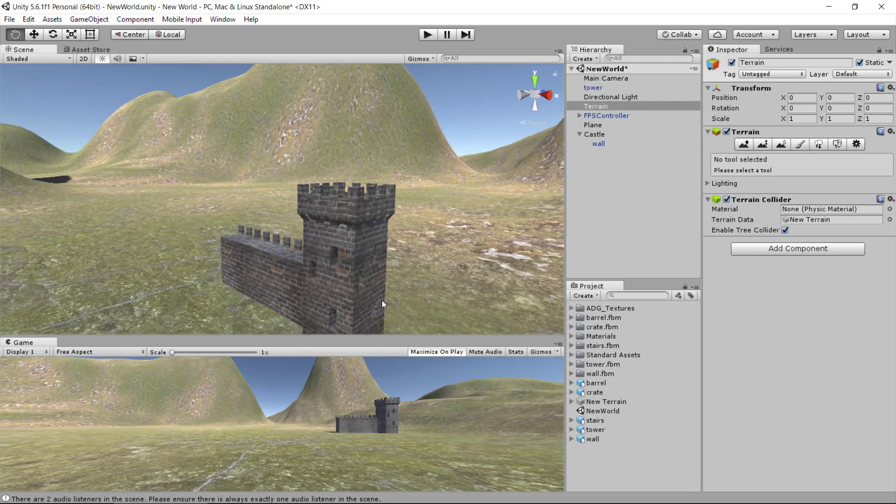
- Duplicate the wall and move the copy along the wall line to X -4.09, extending the wall away from the tower
left_click(34, 36)
left_click(262, 279)
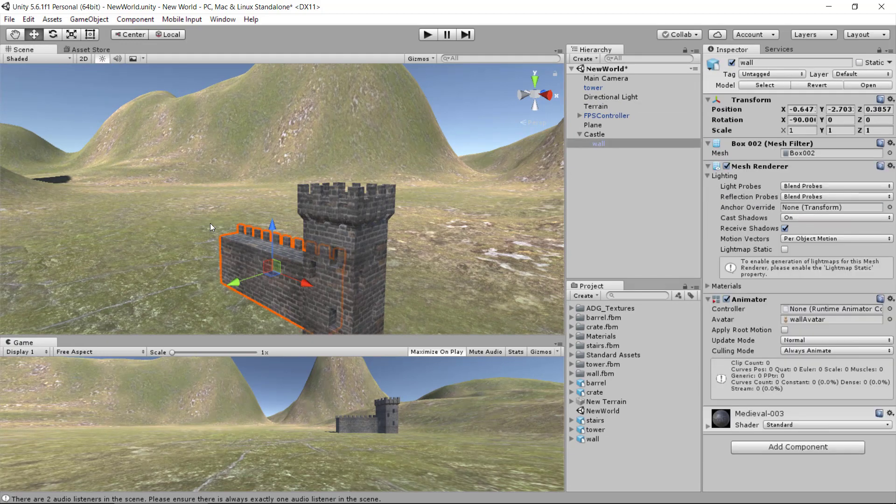
right_click(598, 143)
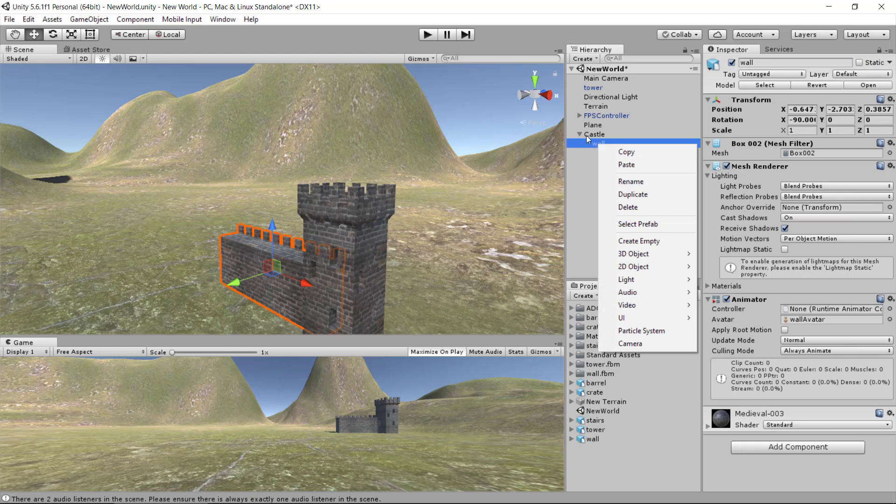
left_click(621, 198)
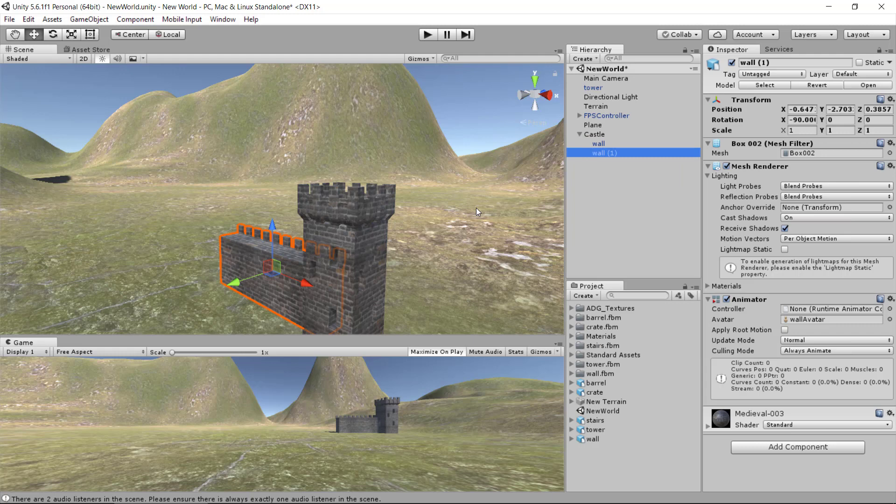
left_click_drag(303, 286, 225, 252)
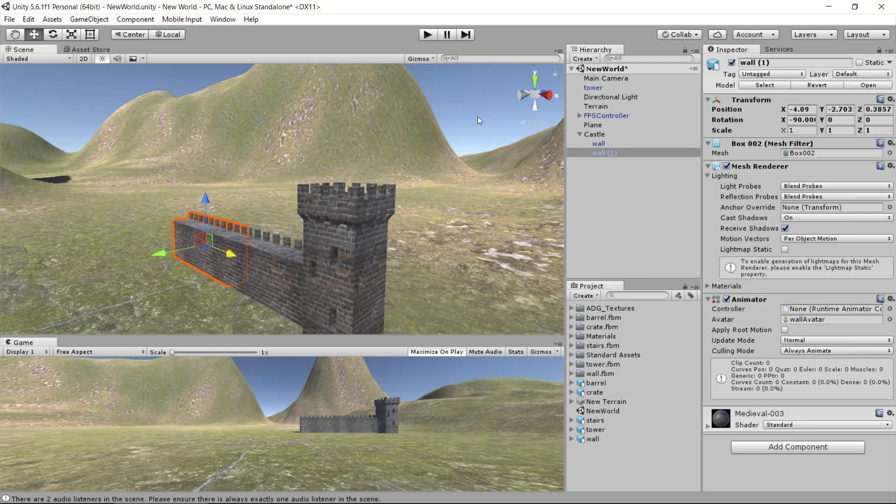
- Duplicate the original wall again and move this copy to X -7.63, past the second segment
right_click(598, 145)
left_click(620, 196)
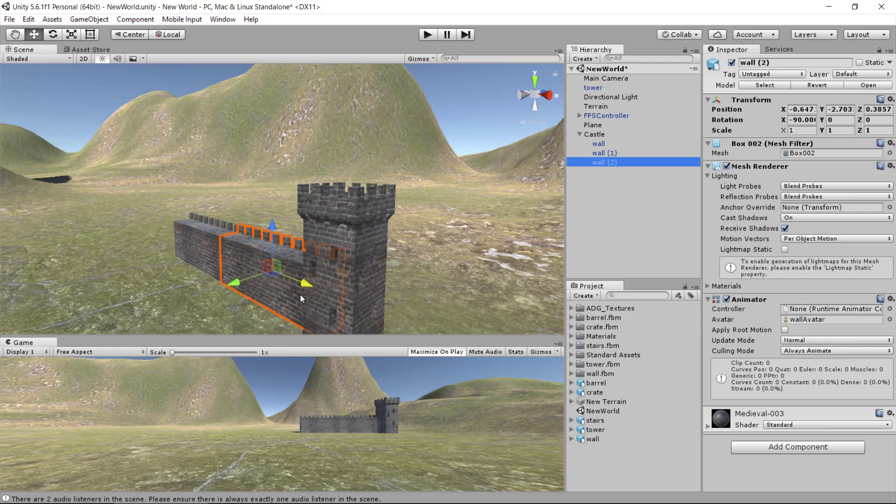
left_click_drag(303, 284, 138, 221)
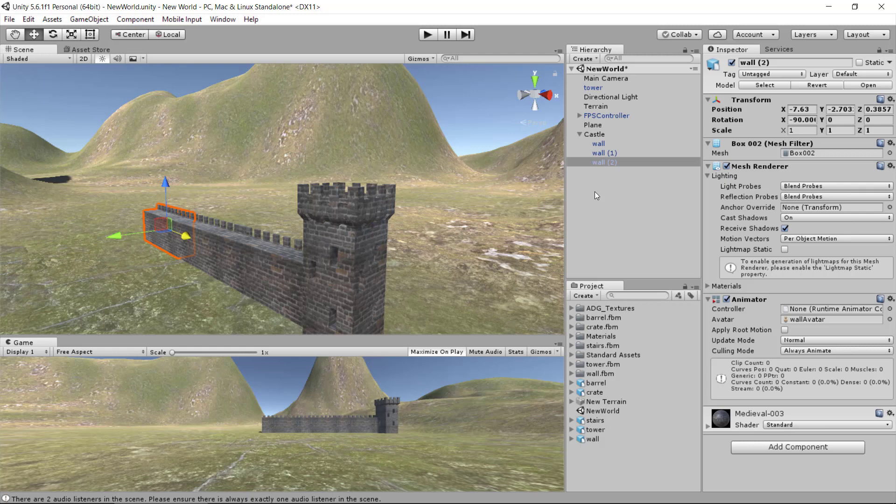
- Make the tower a child of Castle, duplicate it and move the copy to the wall's far end at X -9.69
left_click_drag(594, 88, 606, 156)
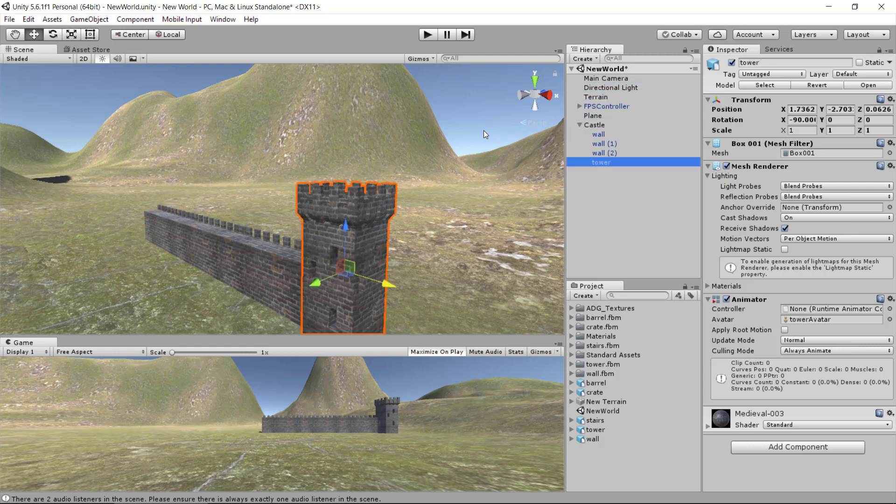
right_click(606, 162)
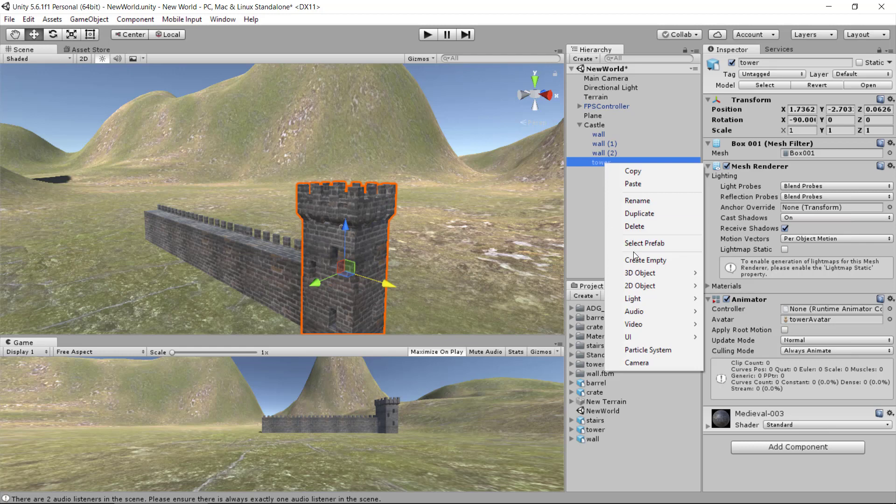
left_click(640, 213)
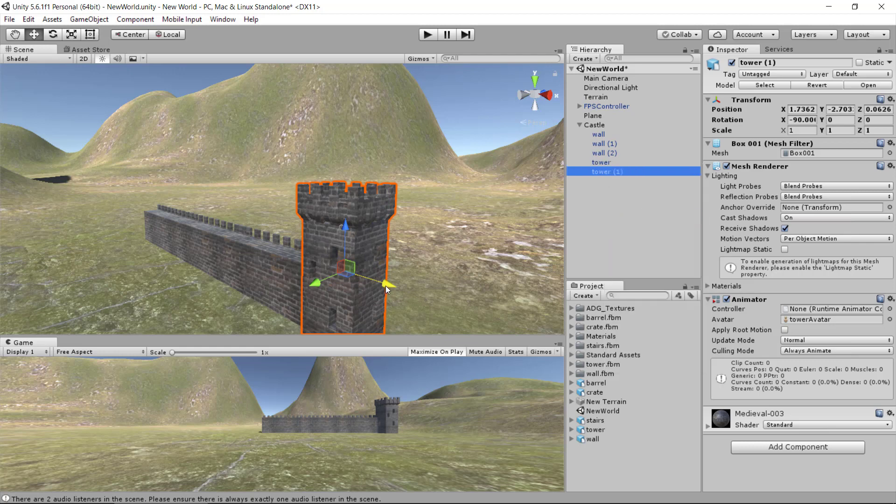
left_click_drag(385, 286, 6, 132)
left_click_drag(174, 218, 159, 213)
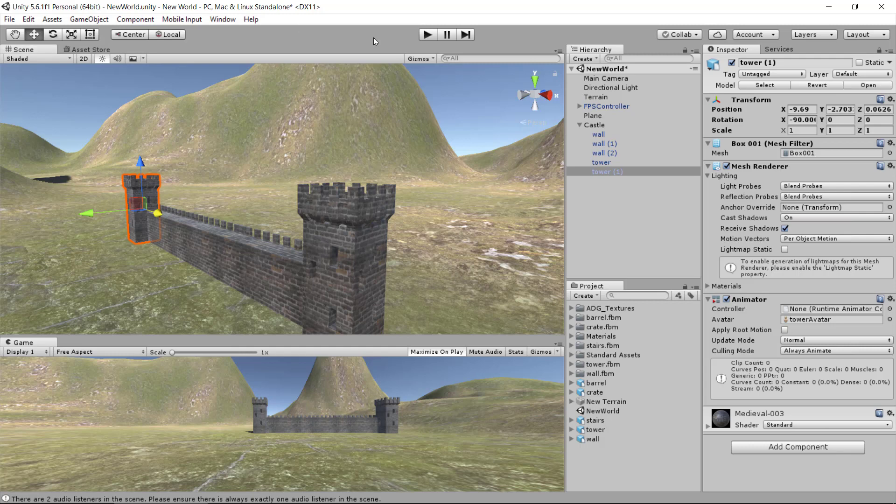
- Run the game and walk along the front of the castle, inspecting the wall and both towers at player scale
left_click(428, 36)
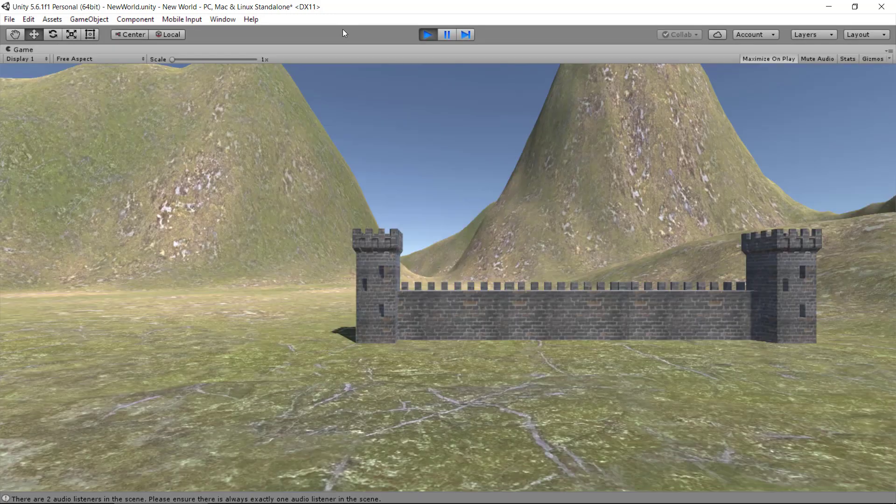
key("w")
key("d")
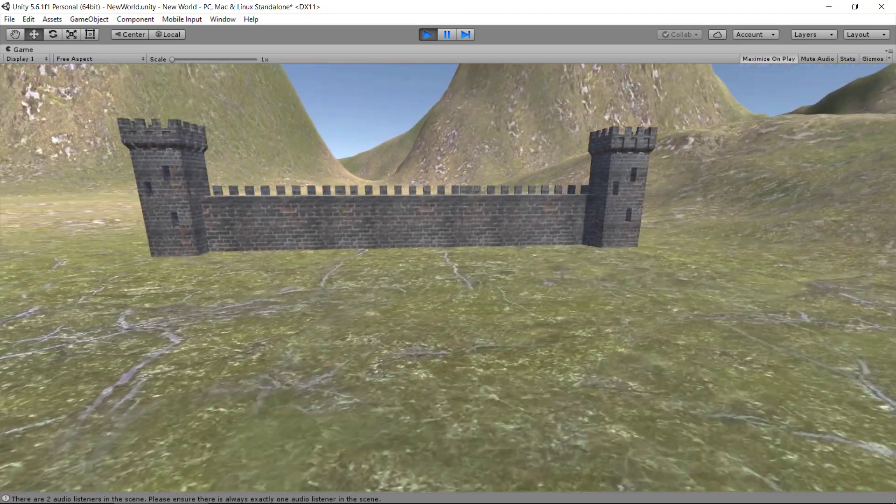
key("w")
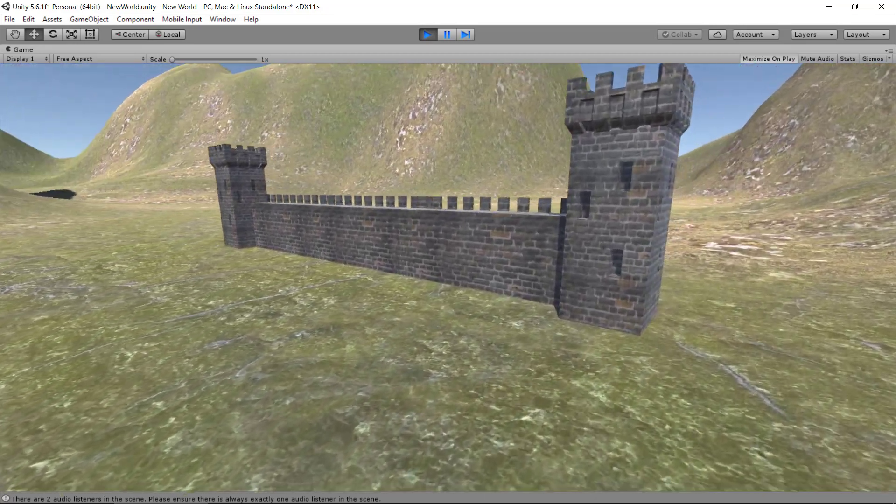
key("w")
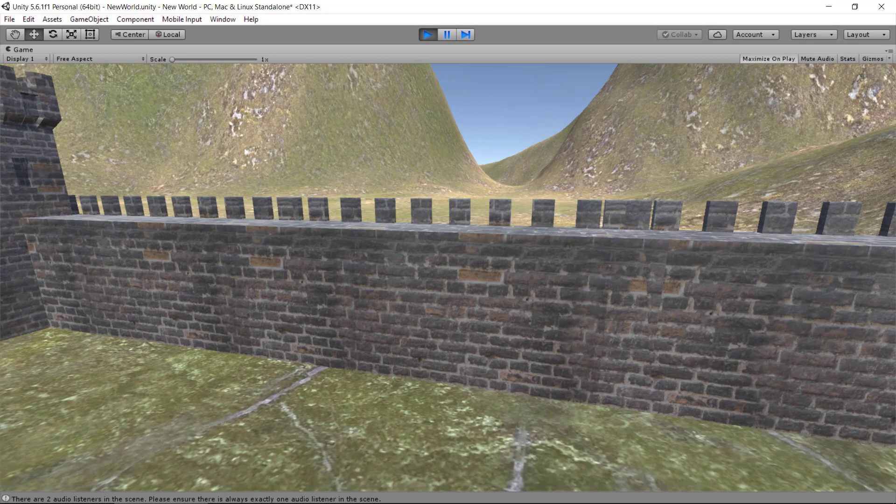
key("a")
key("w")
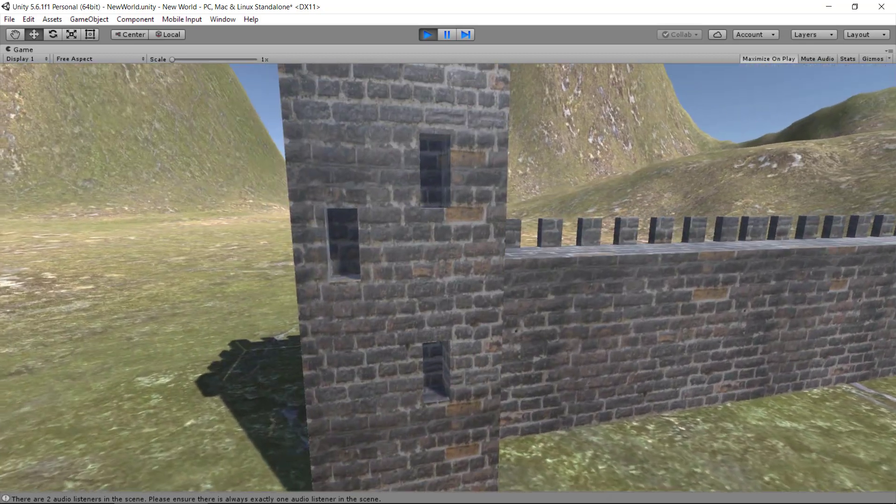
key("d")
key("space")
key("space")
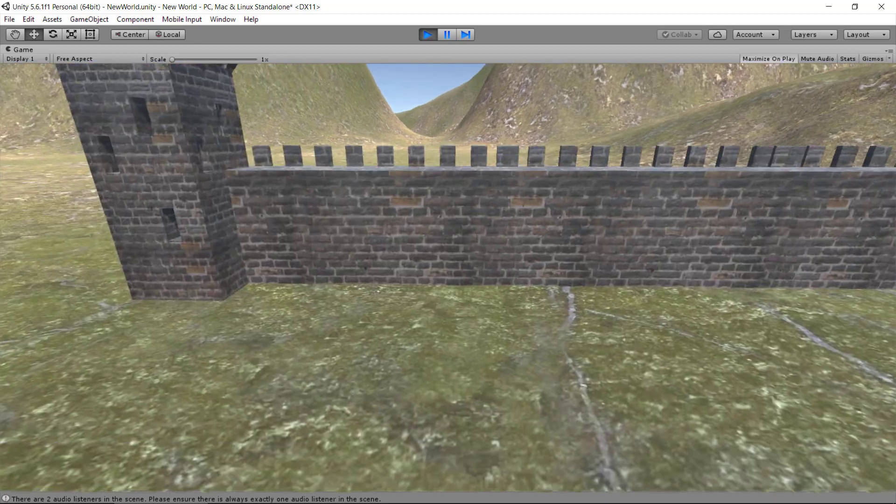
key("s")
key("space")
key("w")
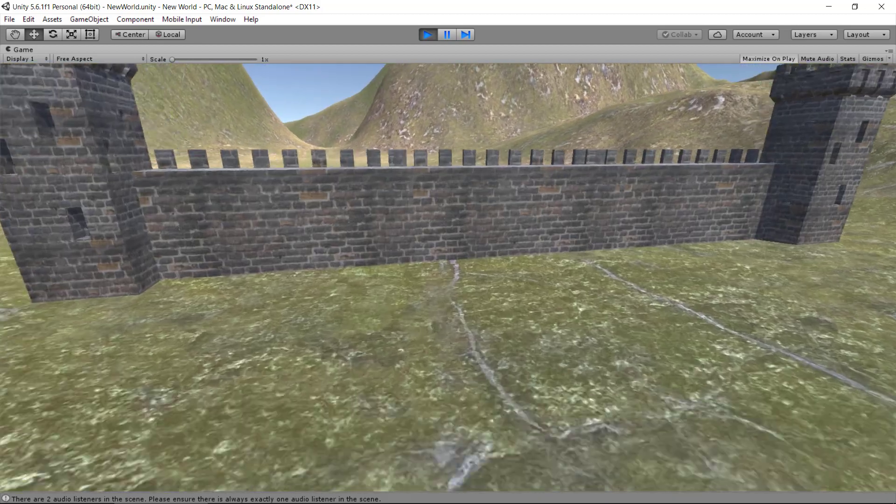
key("a")
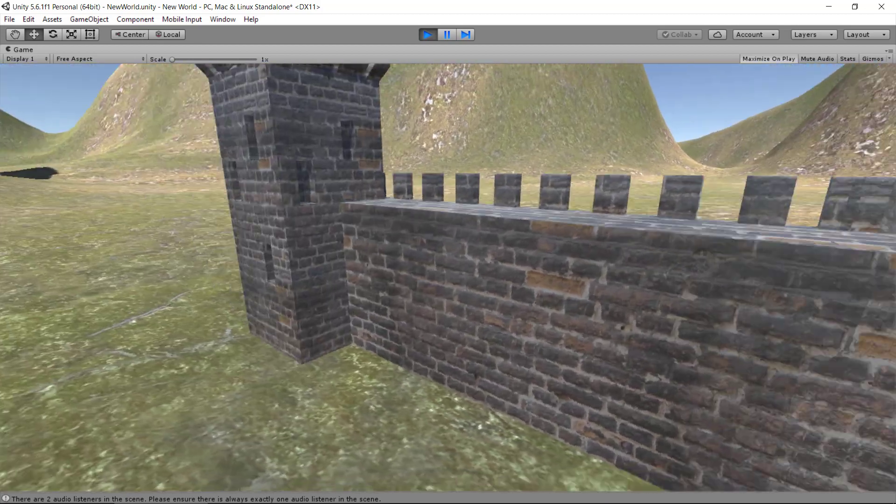
- Walk around to the back of the castle wall and test whether the player can pass through it
key("w")
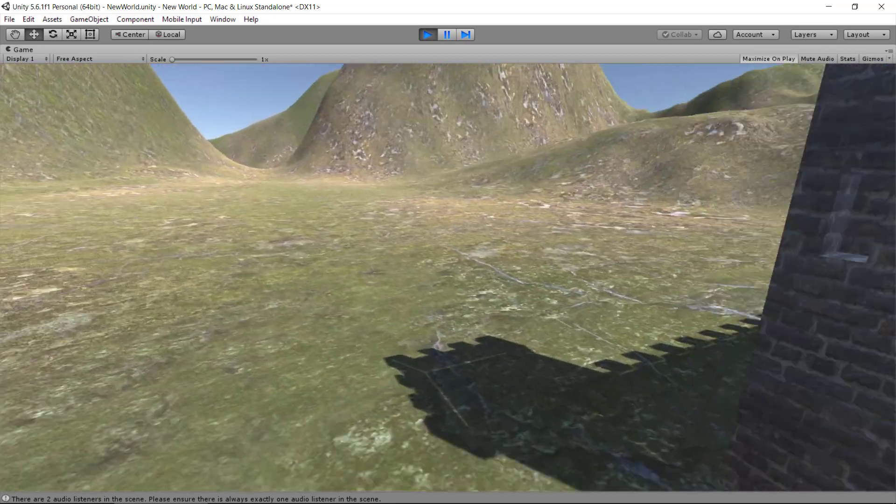
key("w")
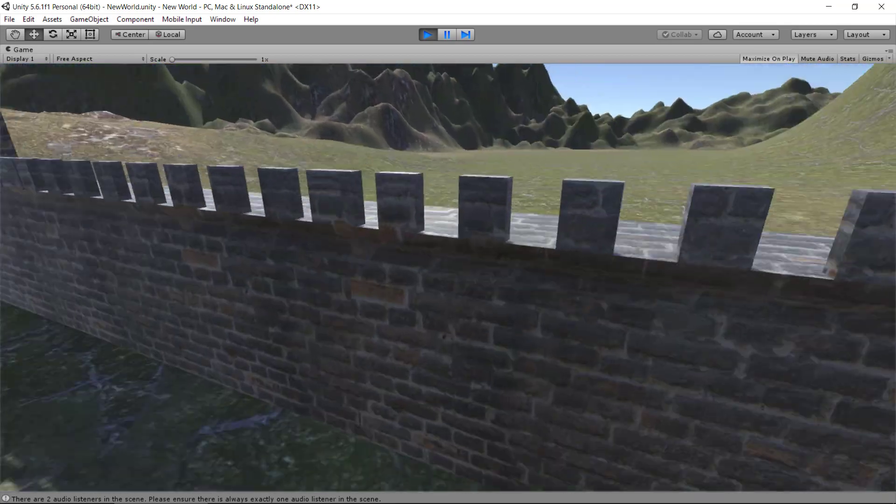
key("s")
key("w")
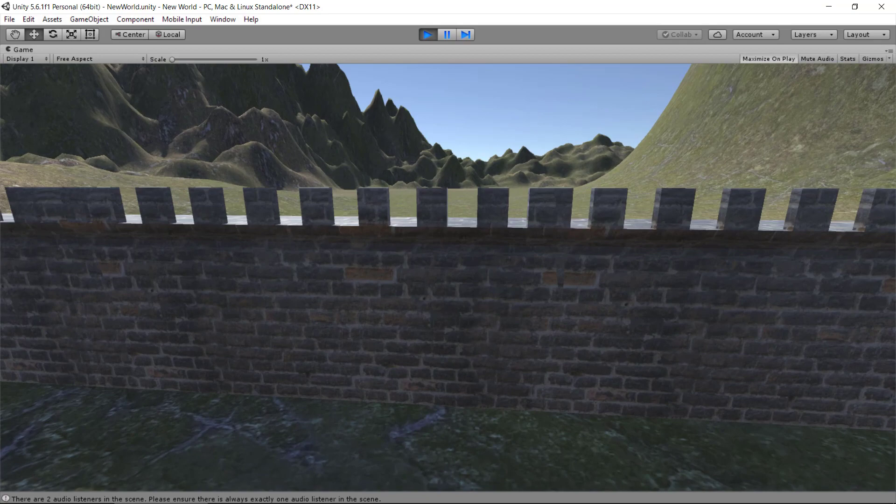
key("w")
key("space")
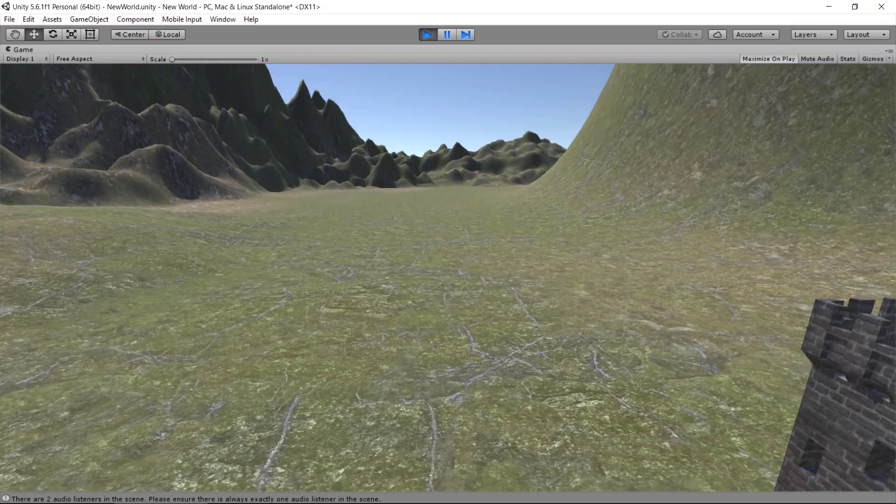
key("s")
key("s")
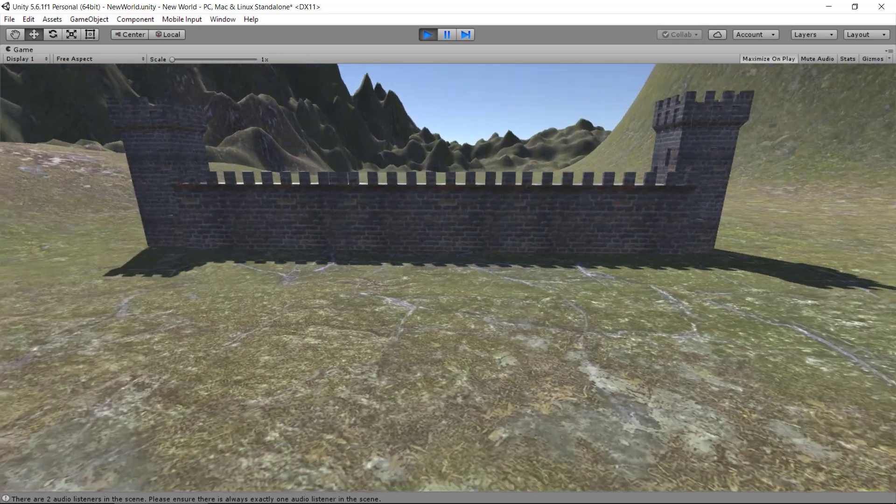
key("w")
key("w")
key("space")
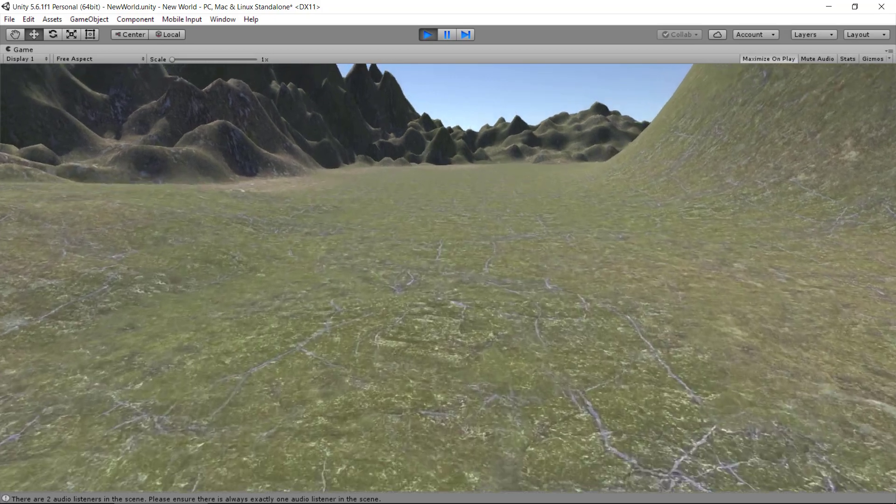
- Test walking through the wall from the front side, and stop the game
key("s")
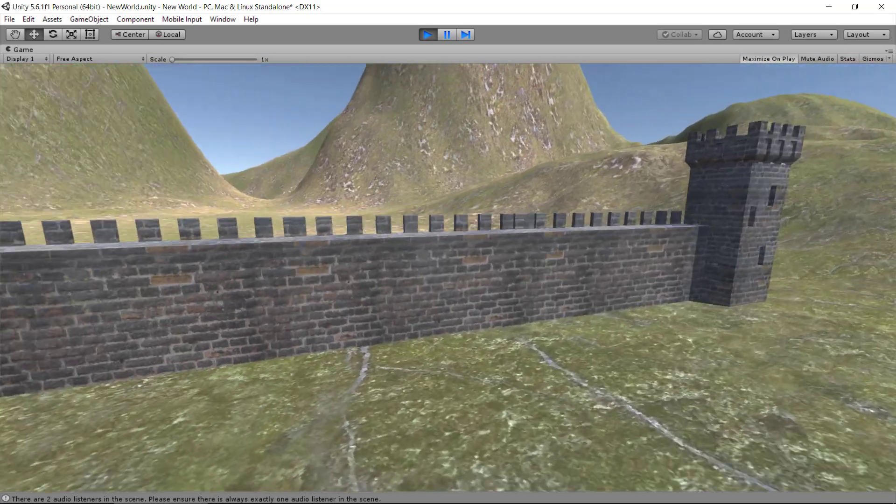
key("w")
key("w")
key("s")
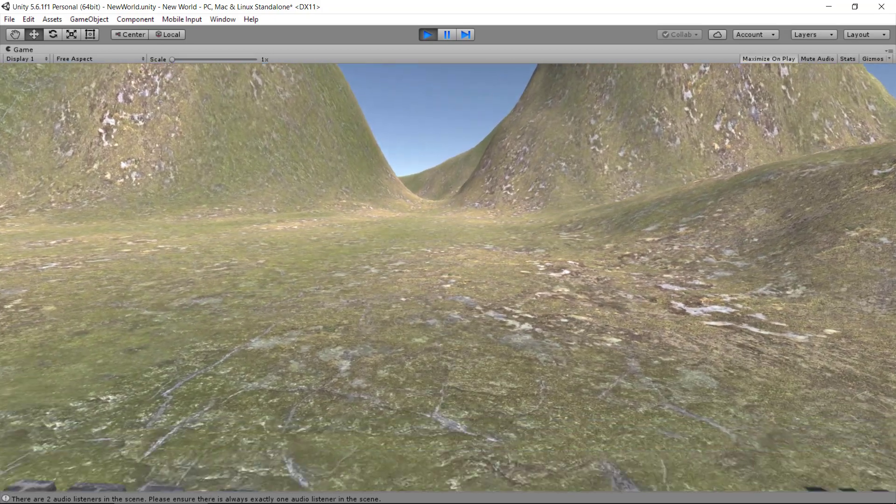
key("Escape")
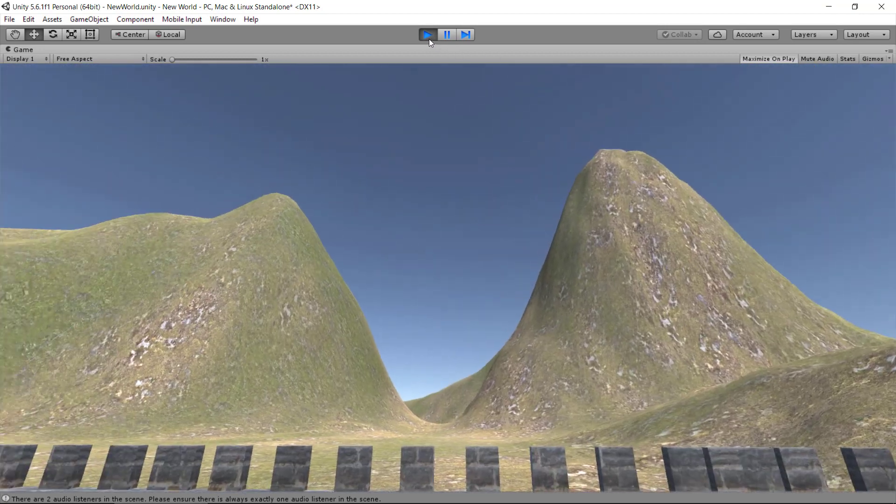
left_click(428, 37)
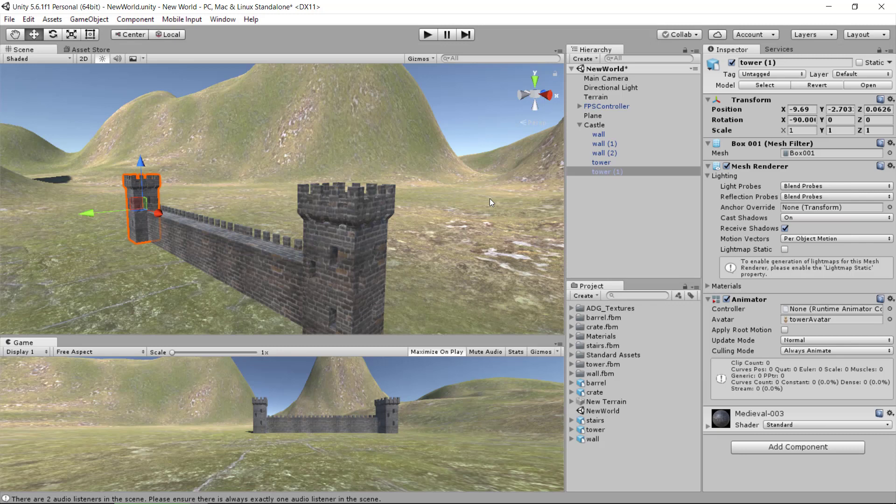
- Scale all three walls and both towers together to 4 on X, Y and Z, and deselect them
left_click(191, 245)
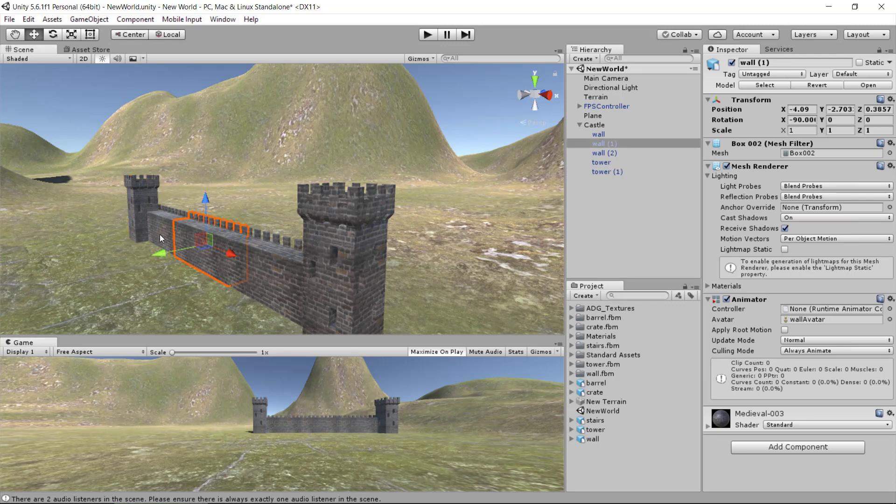
left_click(140, 206)
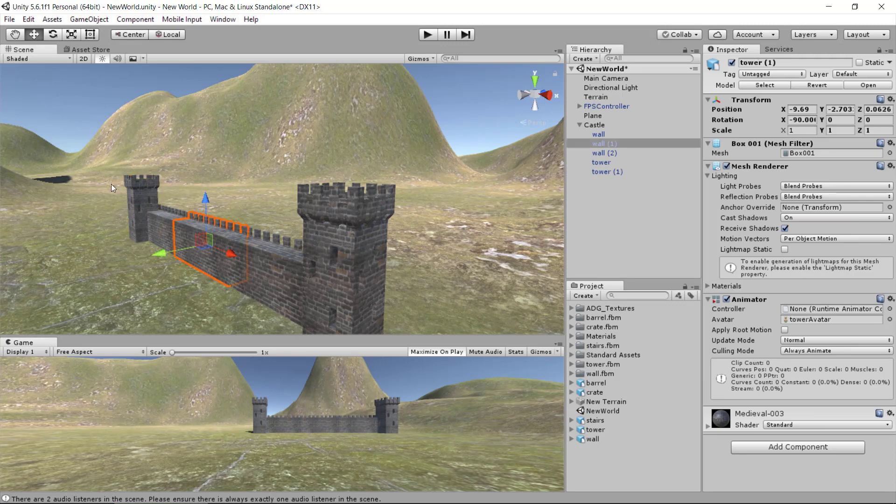
left_click(169, 242, "shift")
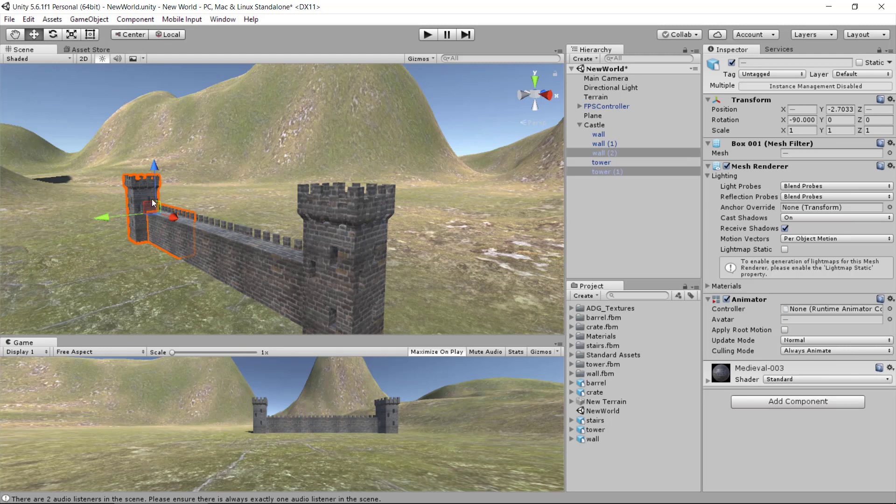
left_click(201, 235, "shift")
left_click(295, 304, "shift")
left_click(357, 291, "shift")
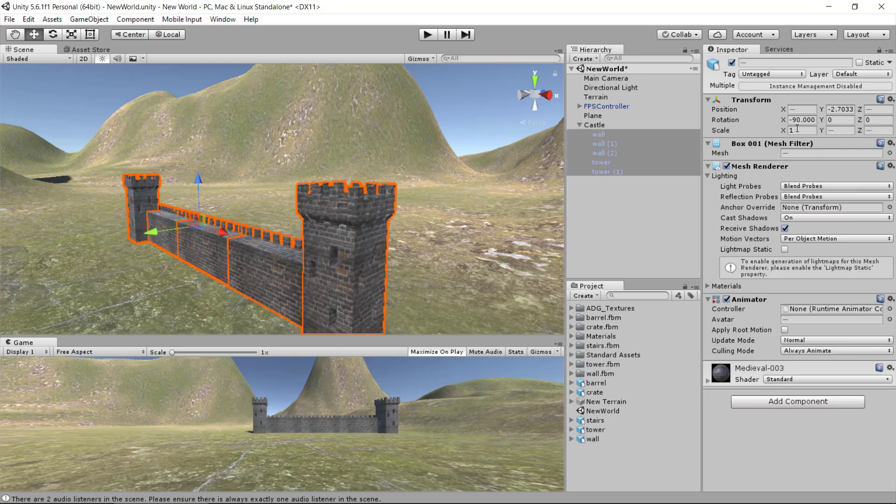
type("4")
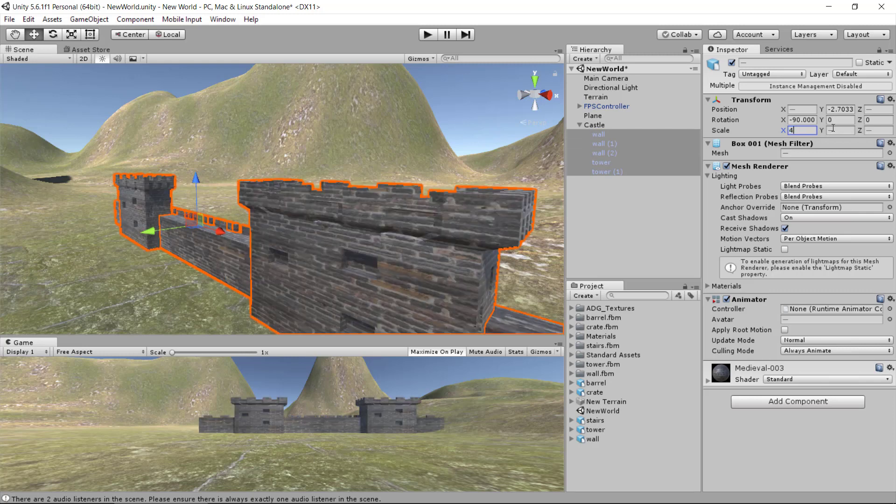
left_click(833, 129)
type("4")
left_click(870, 130)
type("4")
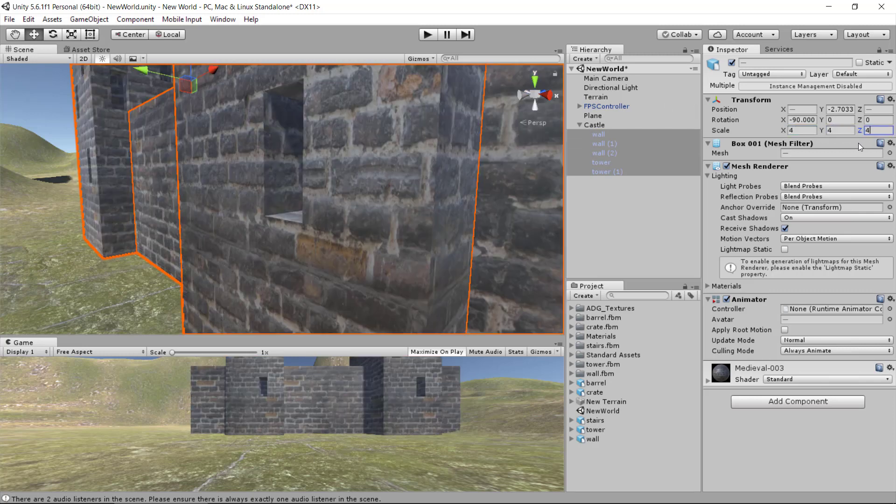
left_click(63, 223)
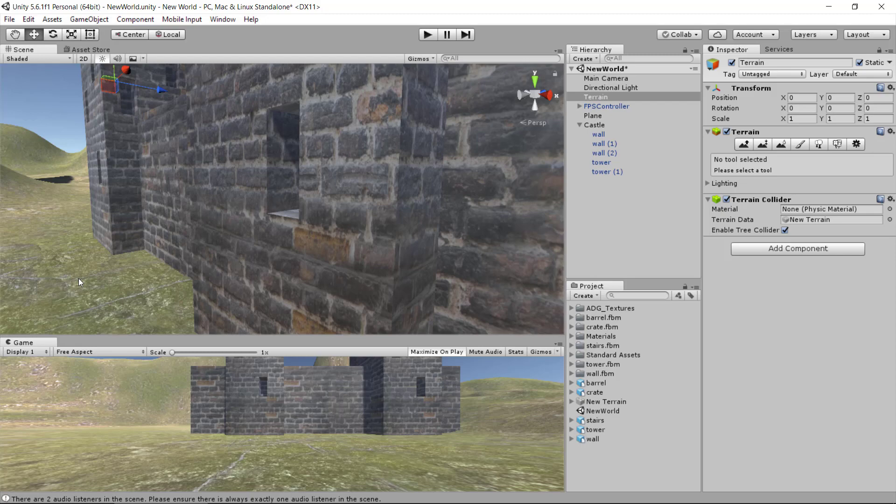
- Spread the two castle towers apart along X, moving tower to about X 11.44 and tower (1) outward in the opposite direction
scroll(82, 278, "down", 6)
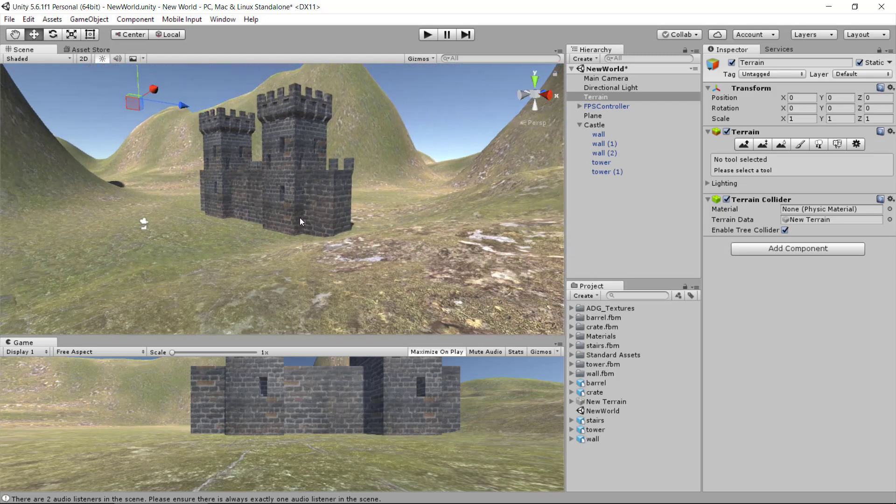
left_click(292, 202)
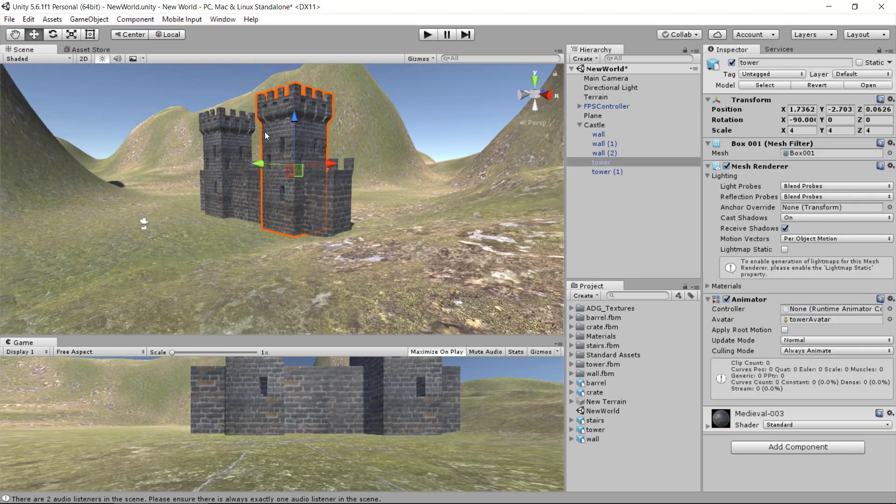
left_click_drag(329, 164, 401, 178)
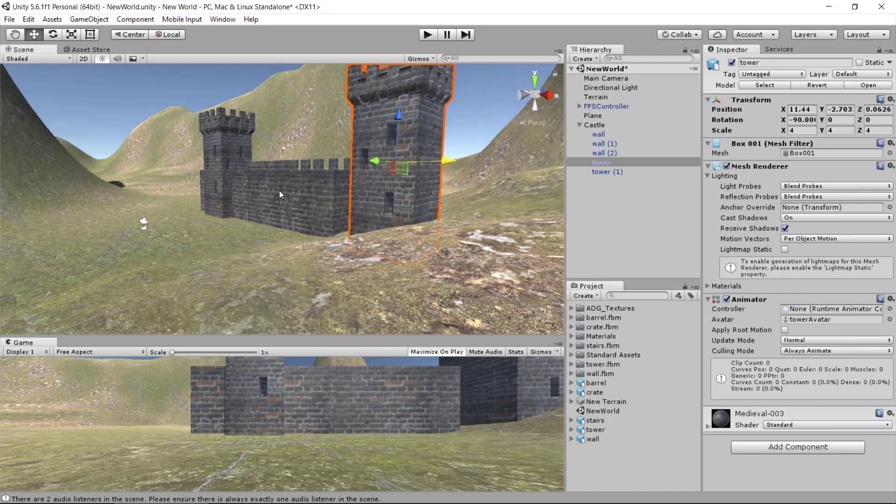
left_click(220, 195)
left_click_drag(253, 168, 186, 169)
- Fill the gaps between the towers by moving wall to about X 3.46 and wall (1) to about X -18.89
left_click(301, 180)
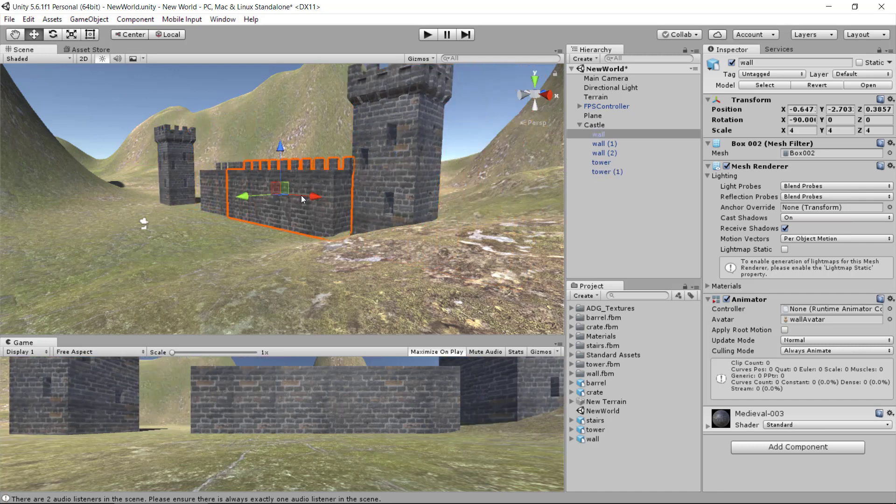
left_click_drag(315, 196, 335, 198)
left_click(219, 192)
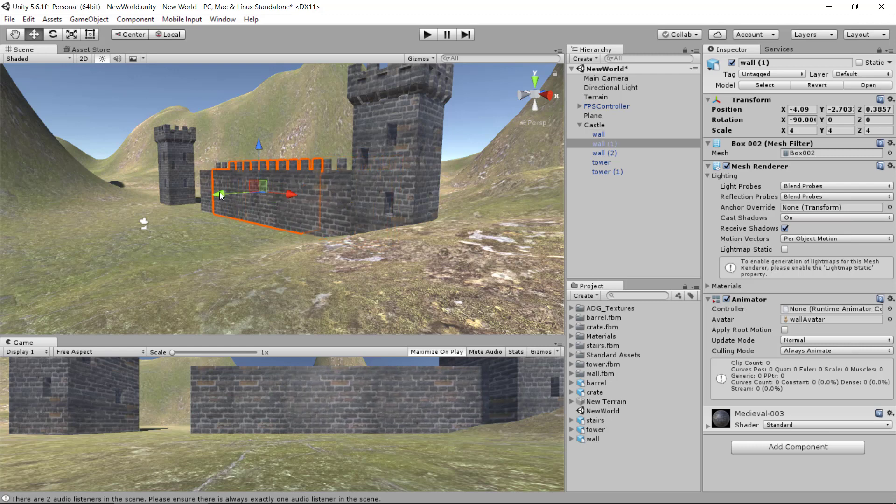
left_click_drag(278, 195, 207, 190)
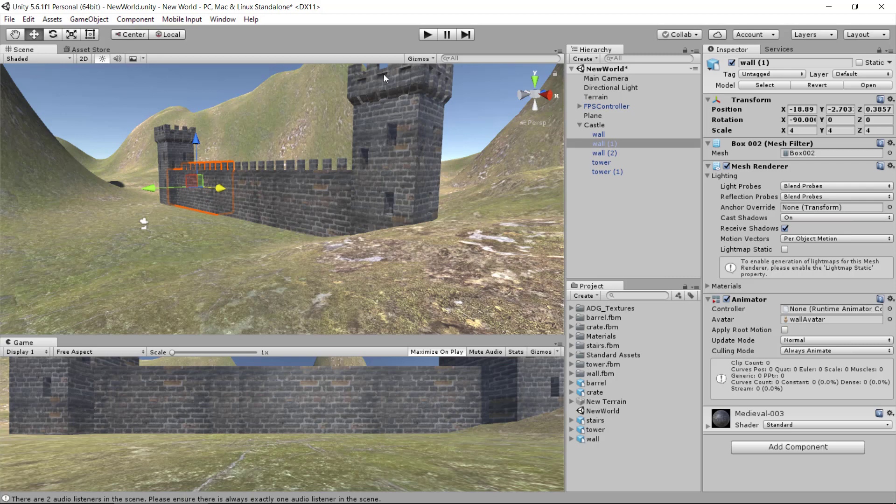
- Run the game, walk along the front of the widened wall to tower (1), and jump to gauge its height
left_click(428, 34)
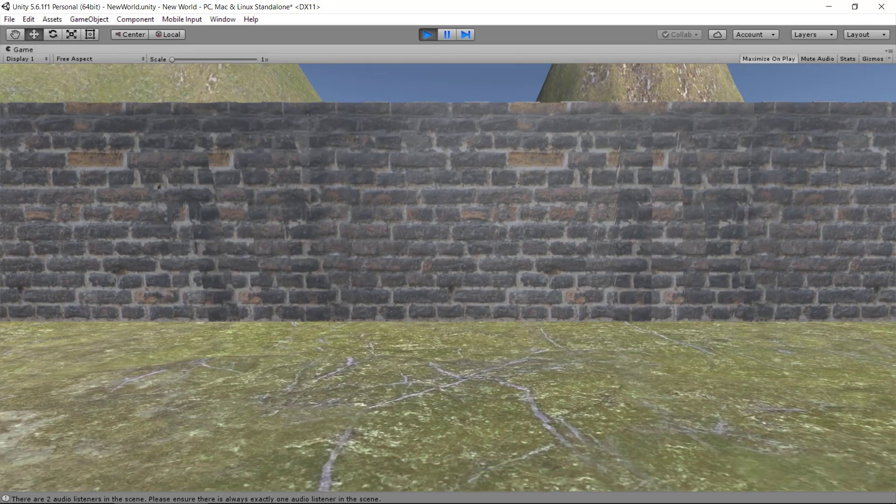
key("a")
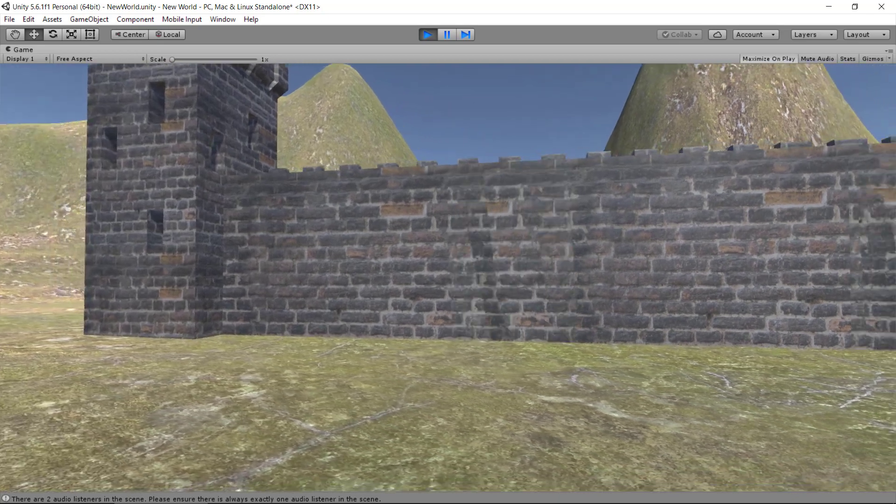
key("a")
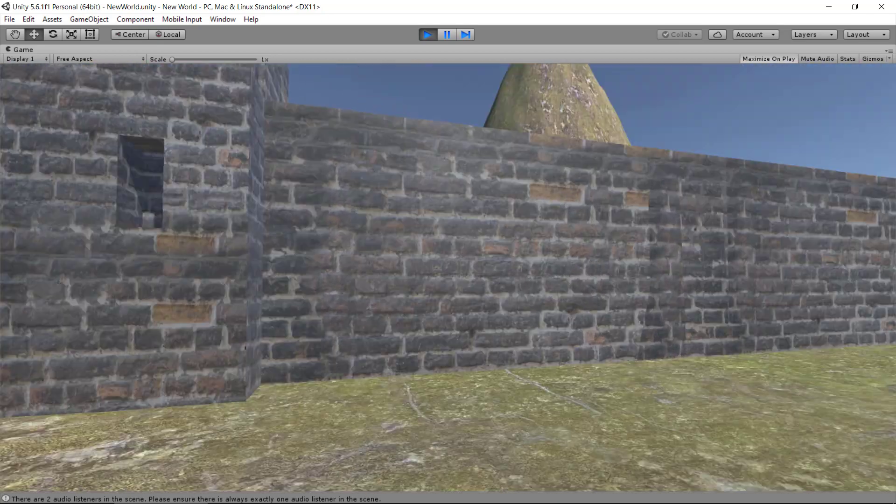
key("w")
key("space")
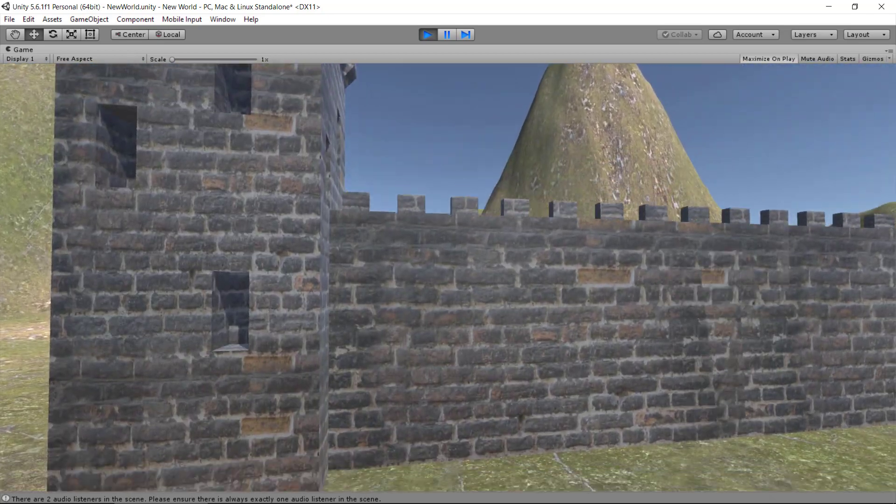
- Walk around tower (1) to the back of the wall, jump beside it to compare its height, and stop the game
key("s")
key("a")
key("w")
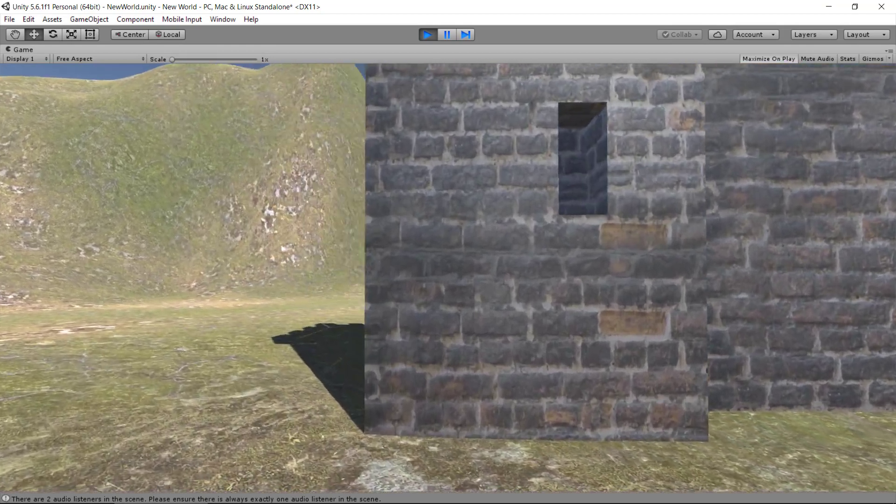
key("w")
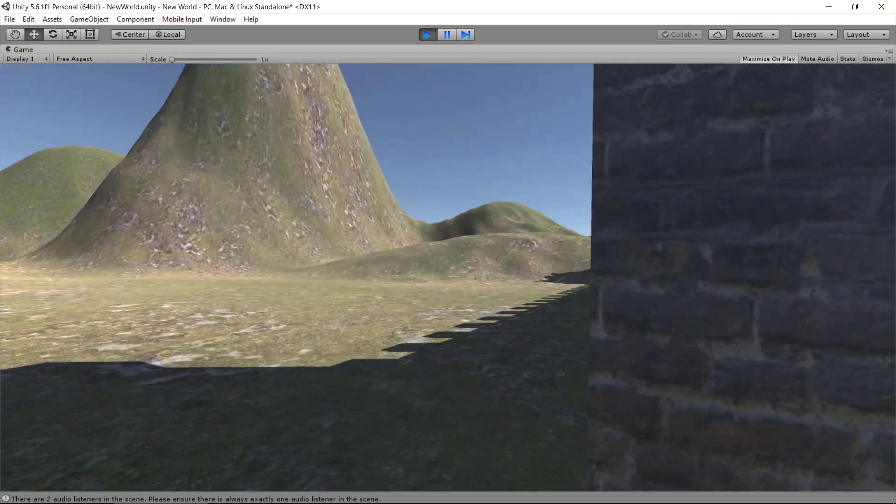
key("w")
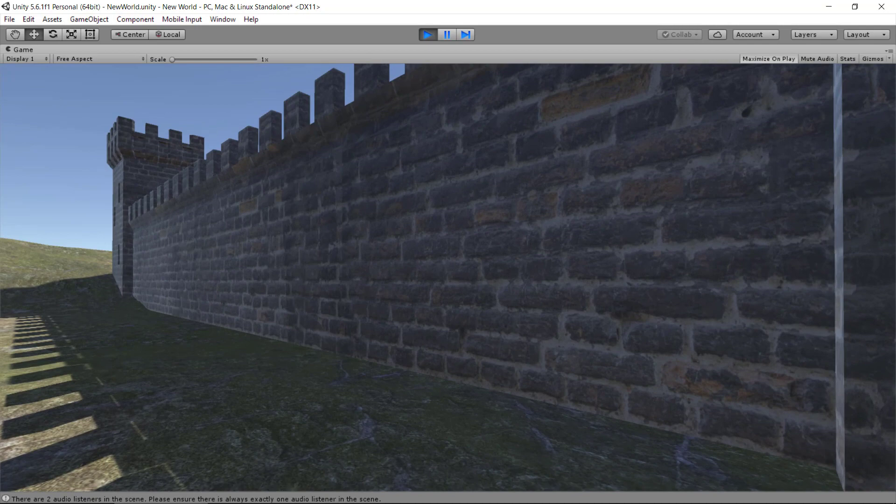
key("w")
key("space")
key("space")
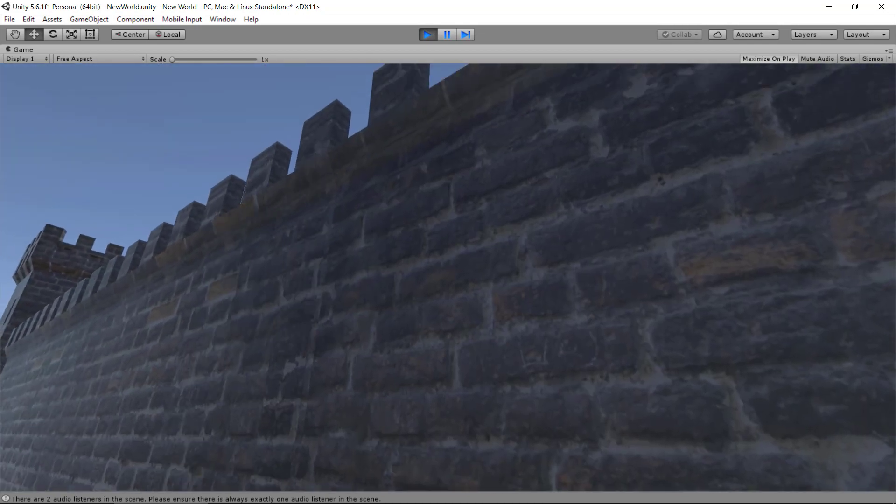
key("Escape")
key("ctrl+p")
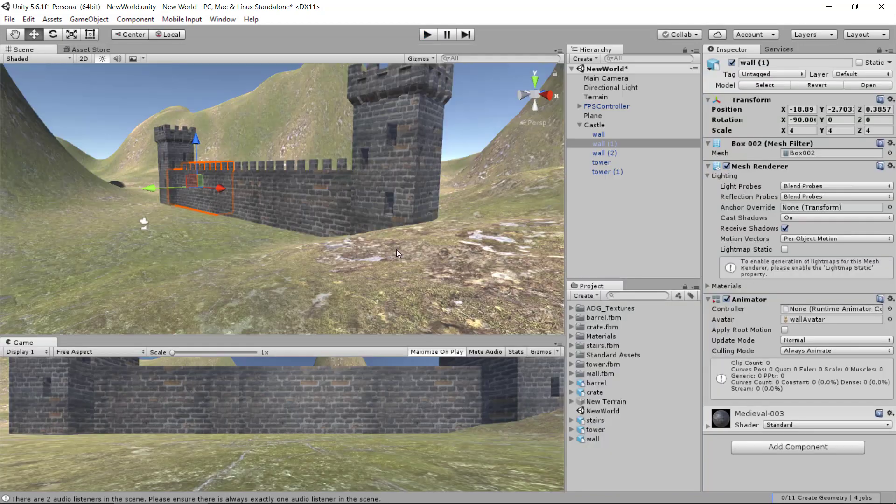
- Move tower (1) farther out along the wall line and shift wall (1) to about X -27.6 to meet it
right_click_drag(172, 244, 182, 237)
scroll(182, 237, "down", 3)
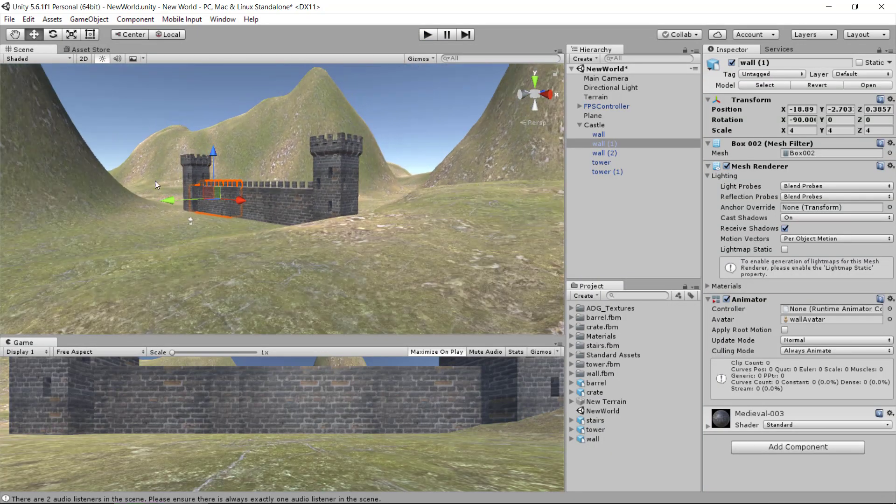
left_click(15, 34)
left_click_drag(87, 177, 180, 216)
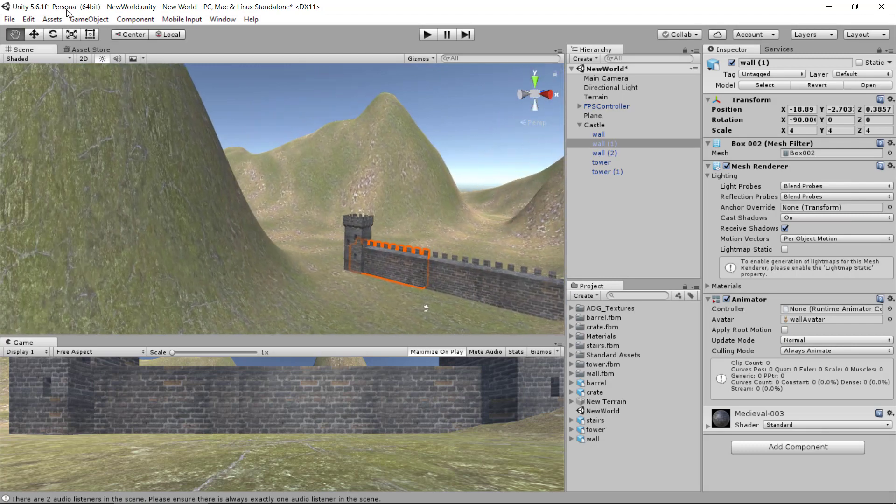
left_click(33, 34)
mouse_move(339, 258)
right_mouse_down()
mouse_move(358, 266)
mouse_move(336, 252)
right_mouse_up()
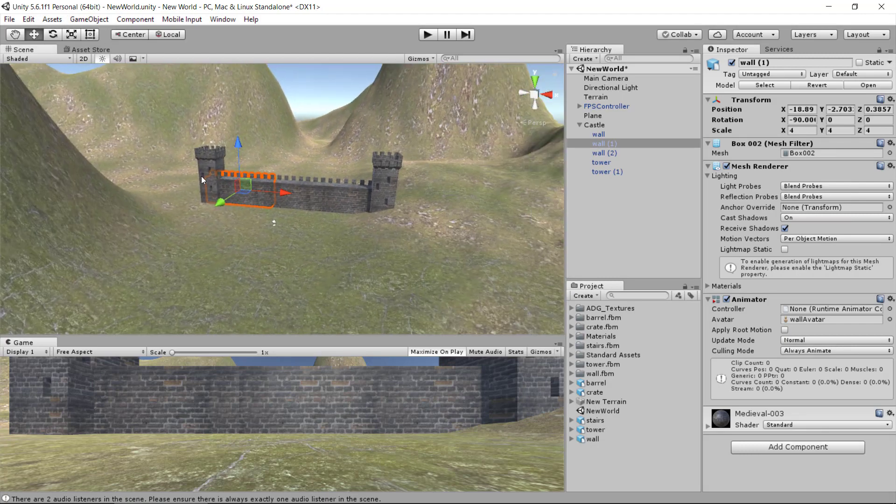
left_click(209, 184)
left_click_drag(251, 178, 173, 154)
left_click(265, 196)
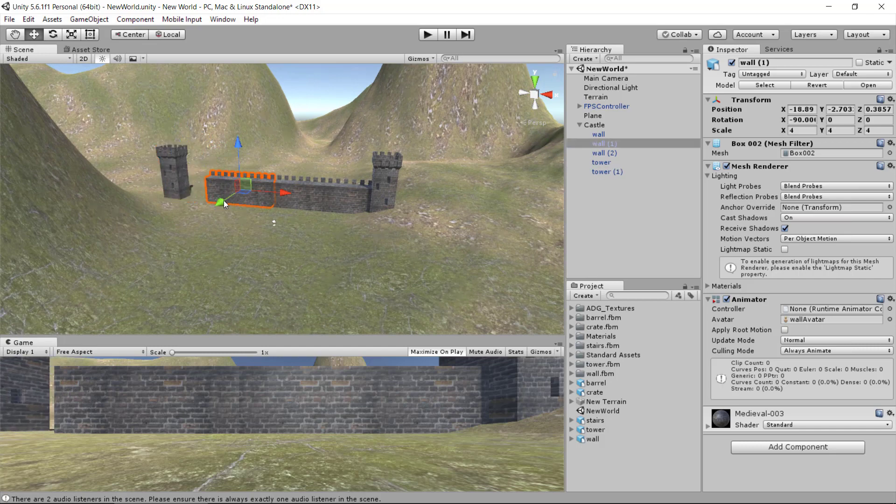
left_click_drag(284, 193, 247, 192)
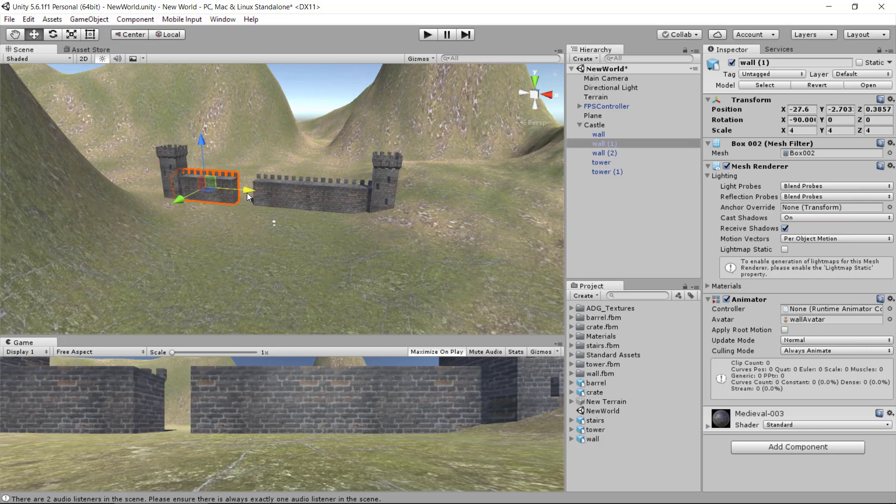
- Close the remaining gaps by moving wall (2) and wall along X, bring tower to about X 10.3, and deselect it
left_click(313, 188)
left_click_drag(335, 196, 310, 196)
left_click(329, 206)
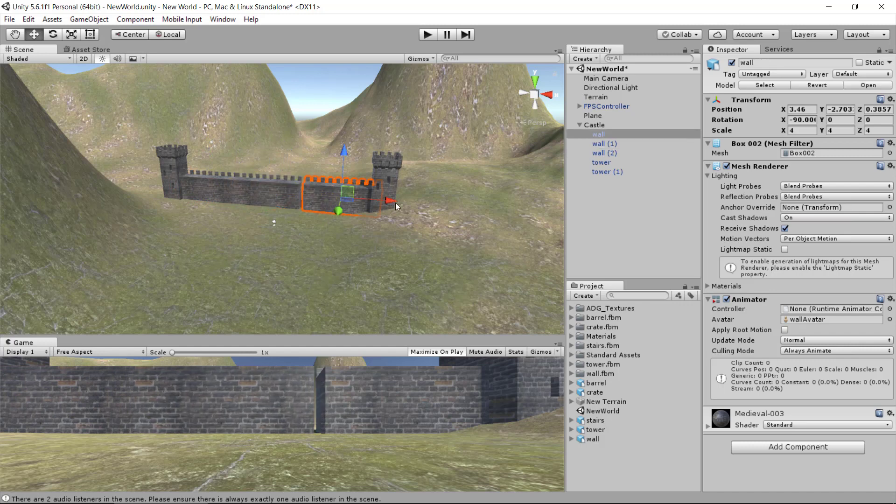
left_click_drag(387, 199, 426, 191)
left_click(384, 179)
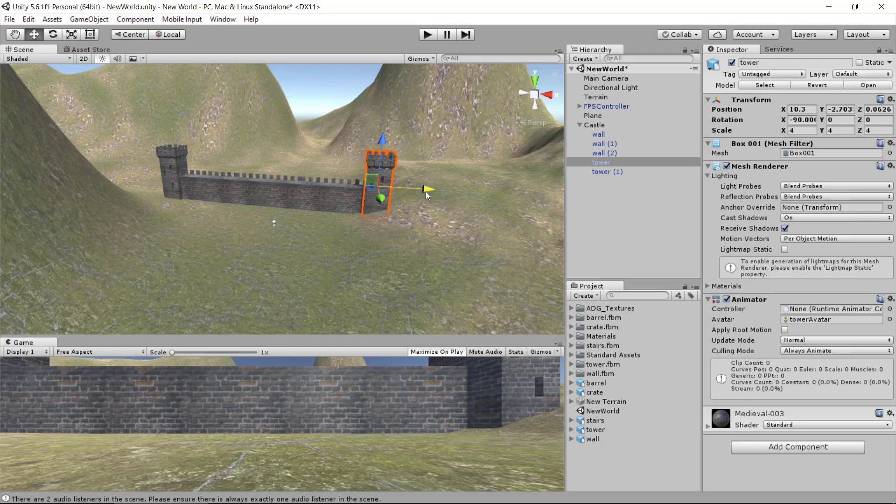
left_click(334, 279)
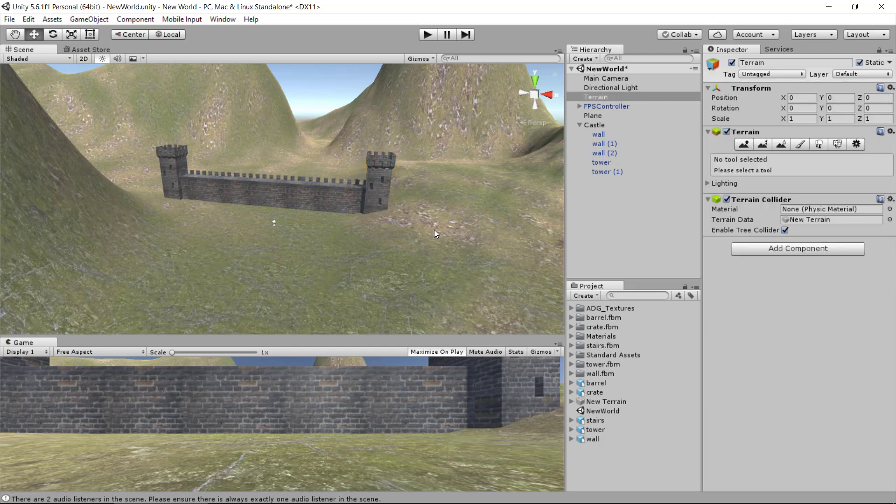
- Select the Castle parent object with all its walls and towers
left_click(595, 125)
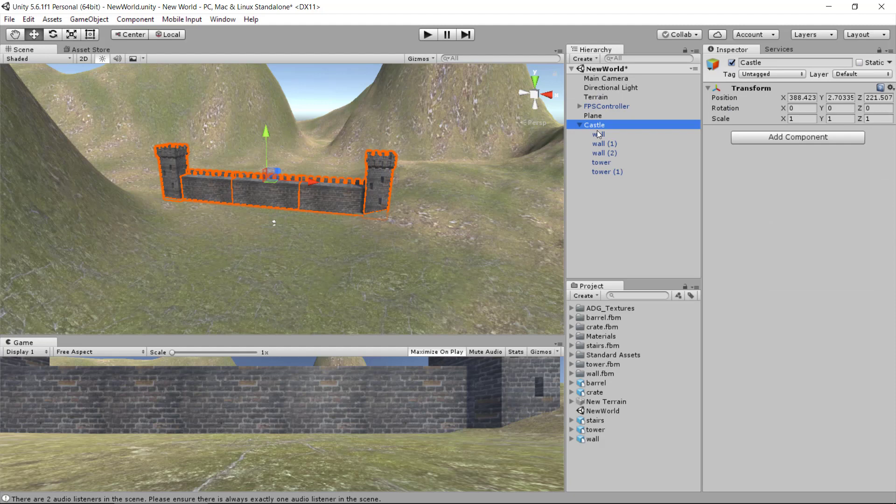